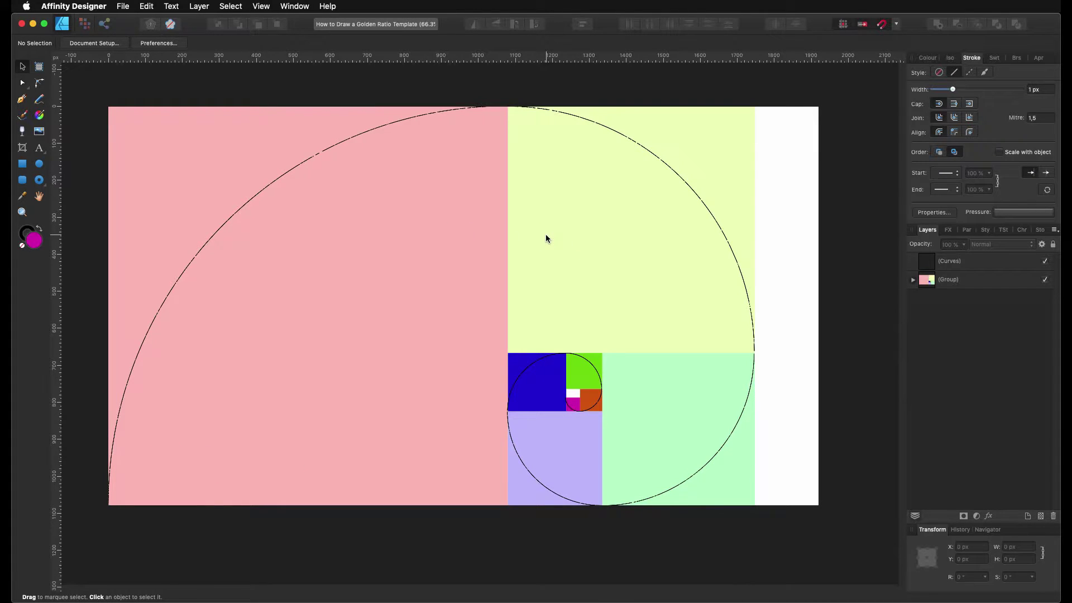
Step: Create a new 1920×1080 px document from the 1080 With Background preset
{"action": "left_click", "coordinate": [123, 6]}
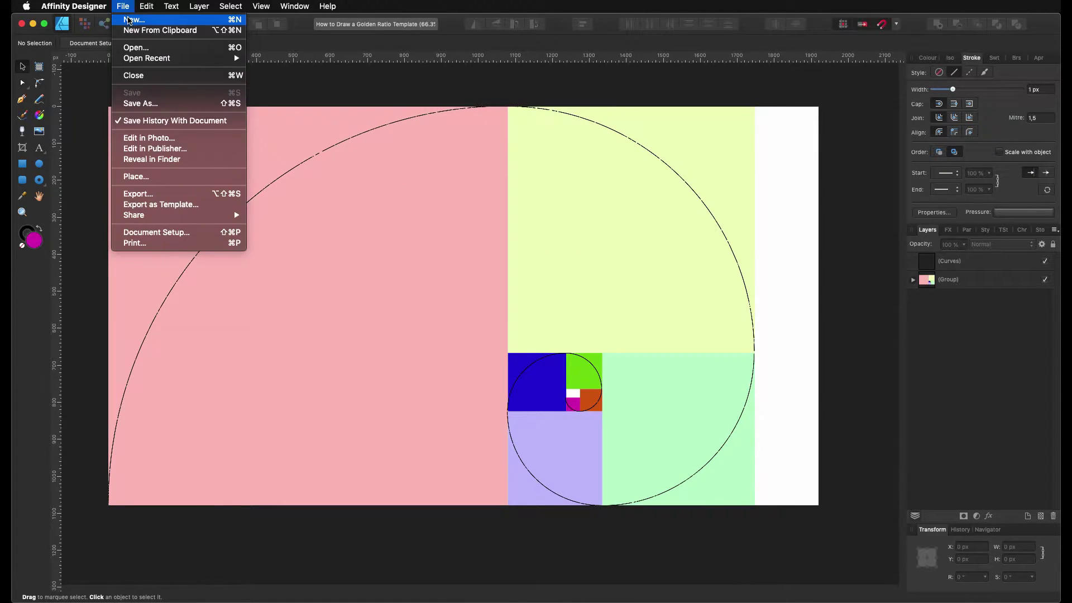
{"action": "left_click", "coordinate": [129, 21]}
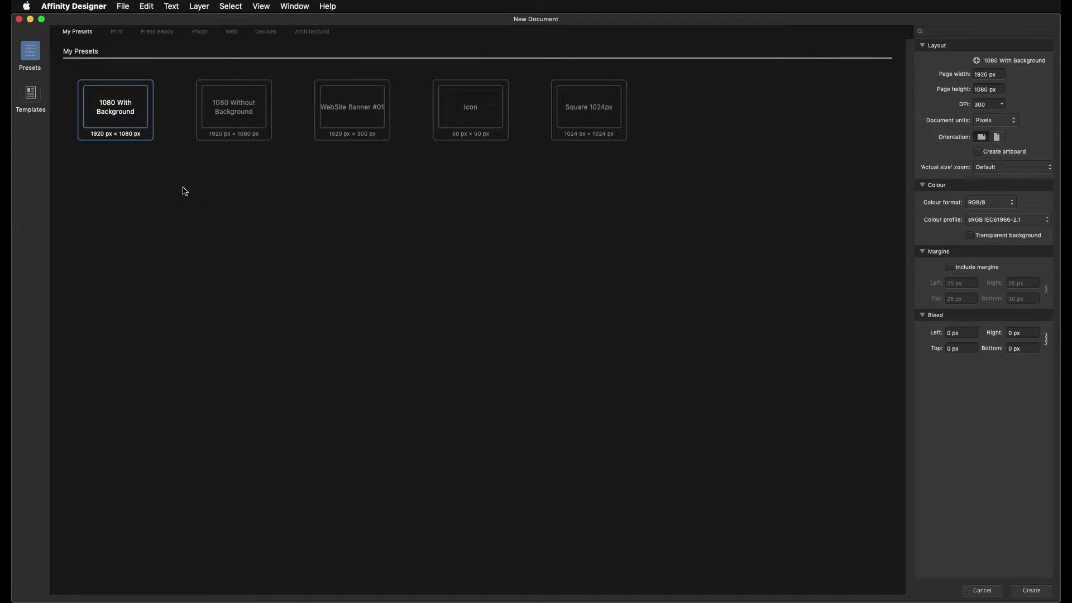
{"action": "left_click", "coordinate": [110, 113]}
{"action": "left_click", "coordinate": [1032, 591]}
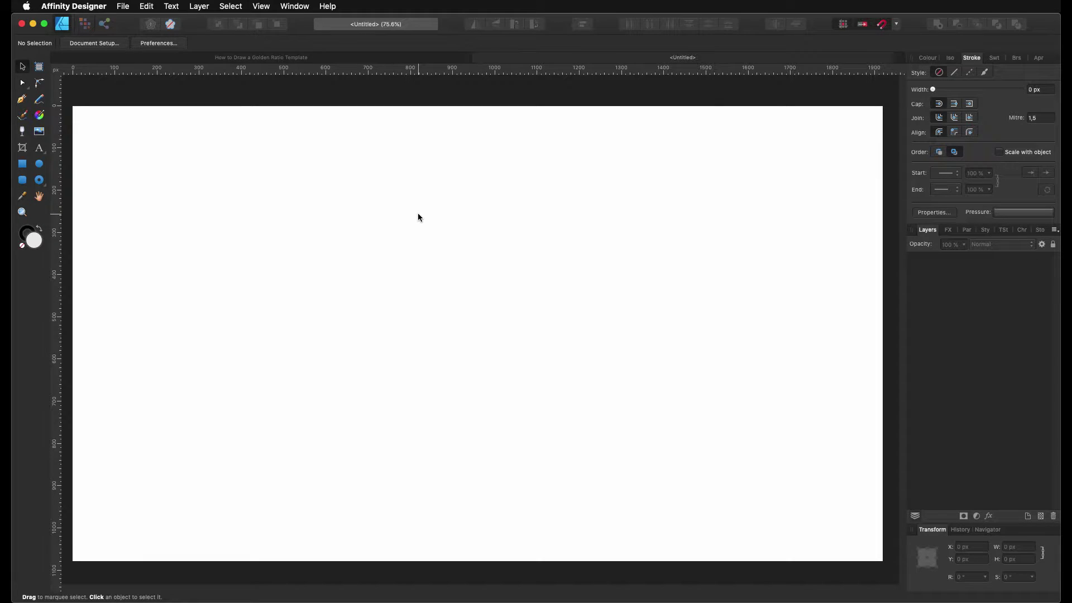
{"action": "left_click", "coordinate": [261, 6]}
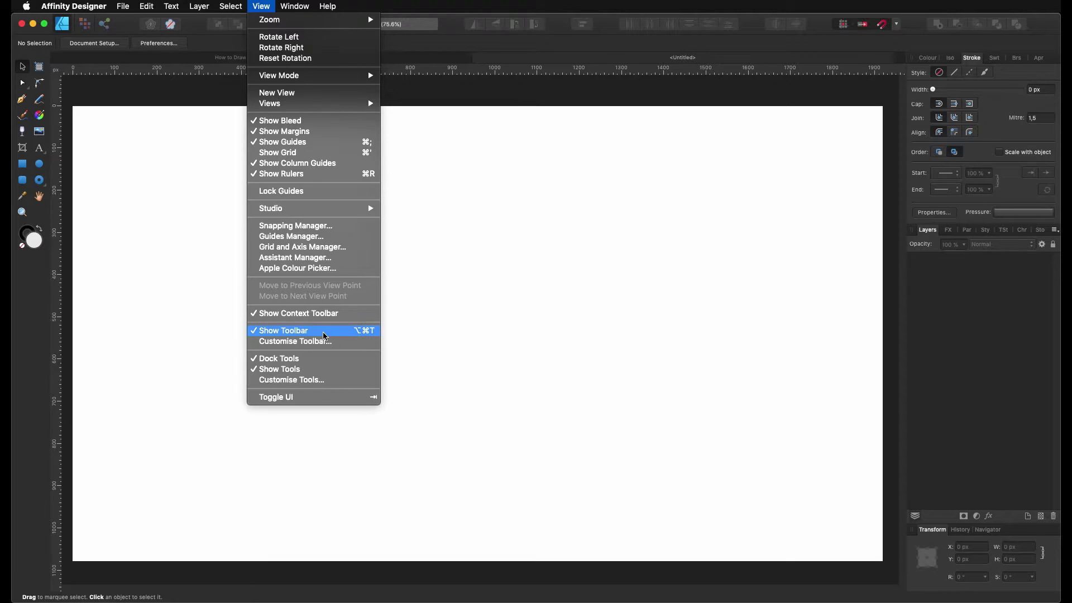
{"action": "left_click", "coordinate": [420, 211]}
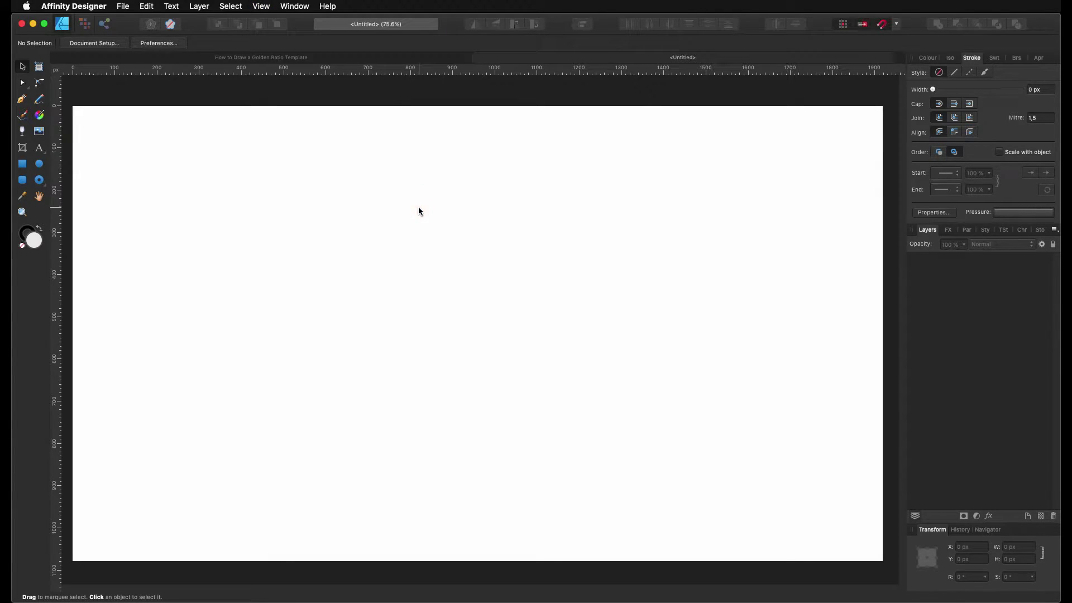
{"action": "right_click", "coordinate": [419, 208]}
{"action": "left_click", "coordinate": [418, 207]}
{"action": "right_click", "coordinate": [419, 207]}
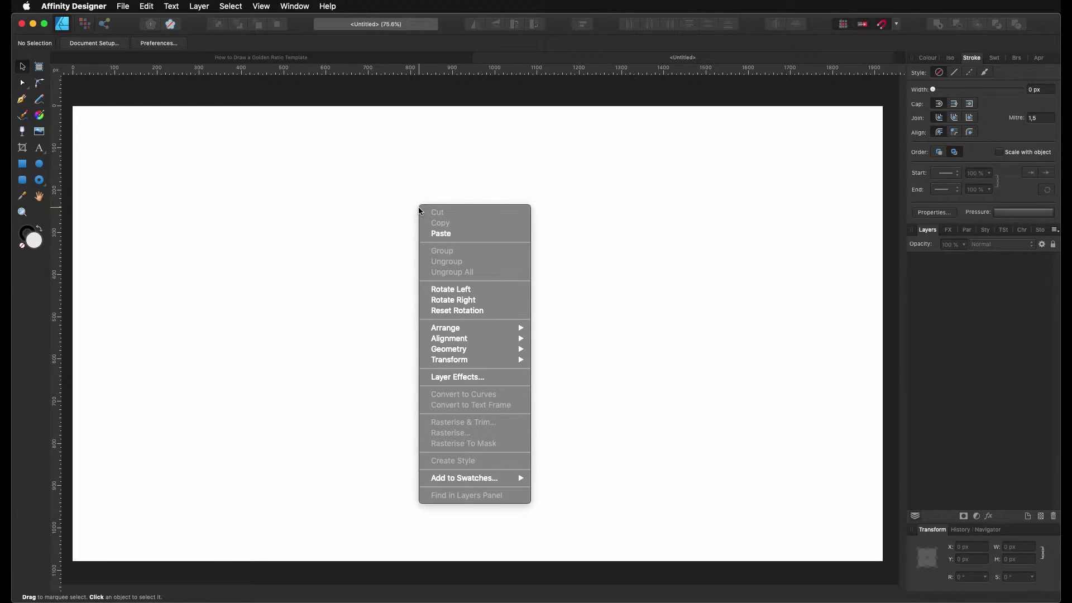
{"action": "key", "text": "1"}
{"action": "key", "text": "2"}
{"action": "key", "text": "1"}
{"action": "key", "text": "3"}
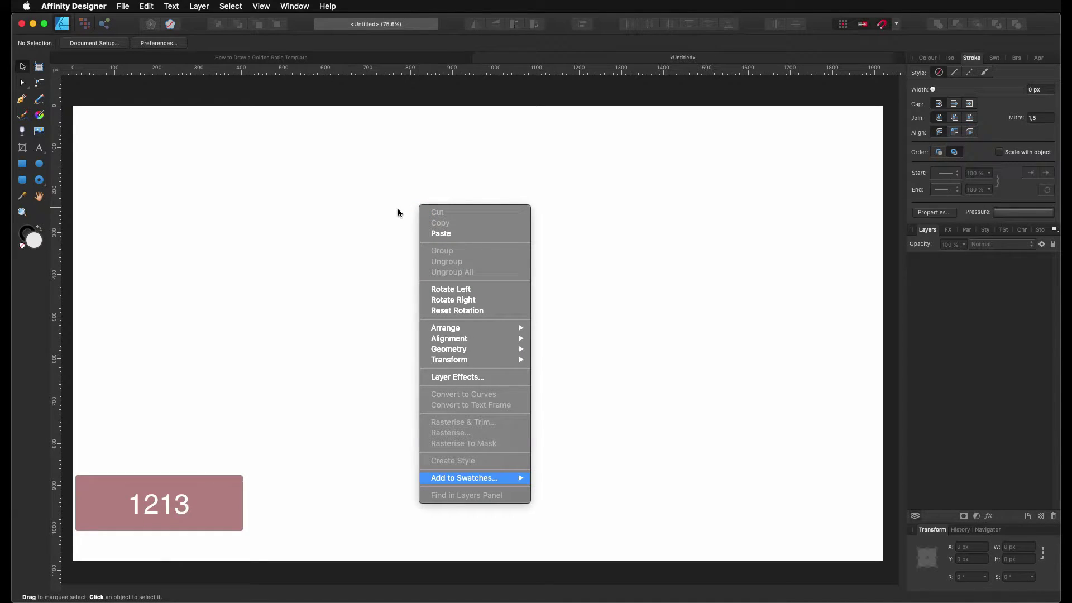
{"action": "key", "text": "2"}
{"action": "key", "text": "3"}
{"action": "key", "text": "1"}
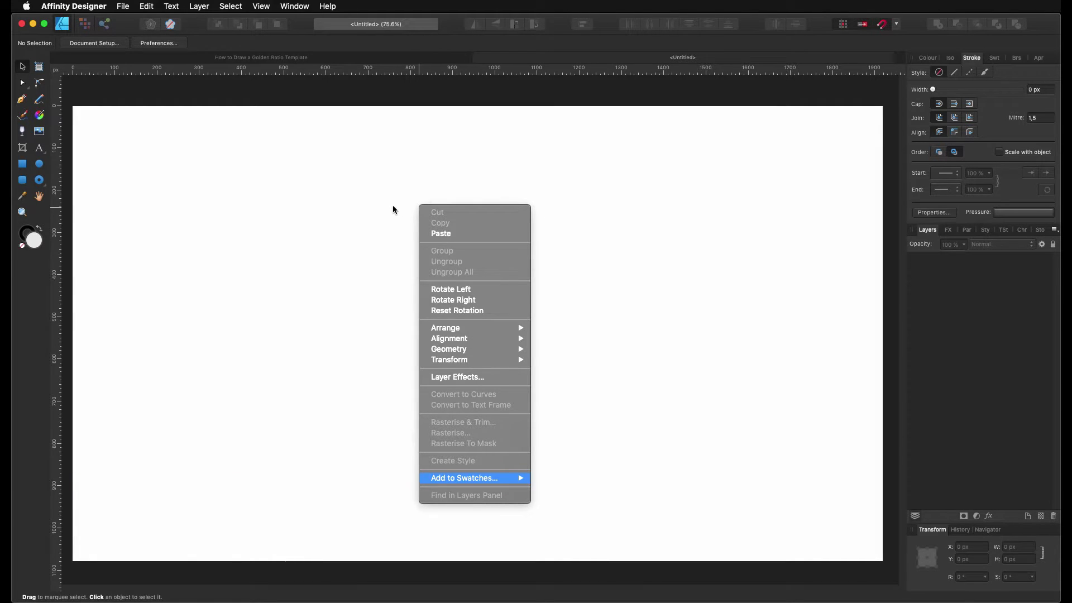
{"action": "left_click", "coordinate": [393, 209]}
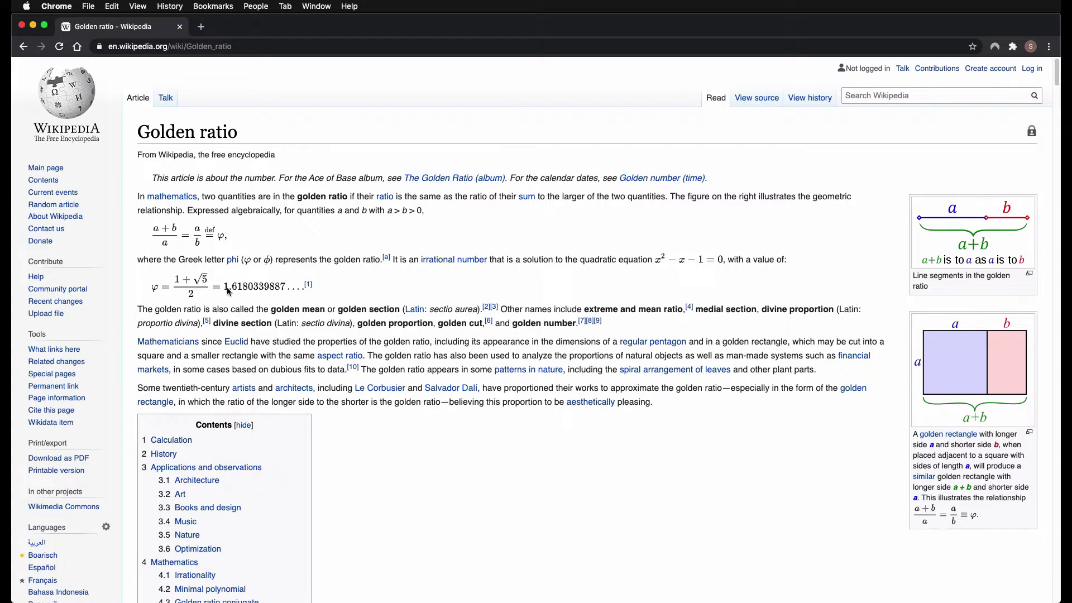
Step: Read the Golden ratio article on Wikipedia, then minimize Chrome
{"action": "double_click", "coordinate": [263, 296]}
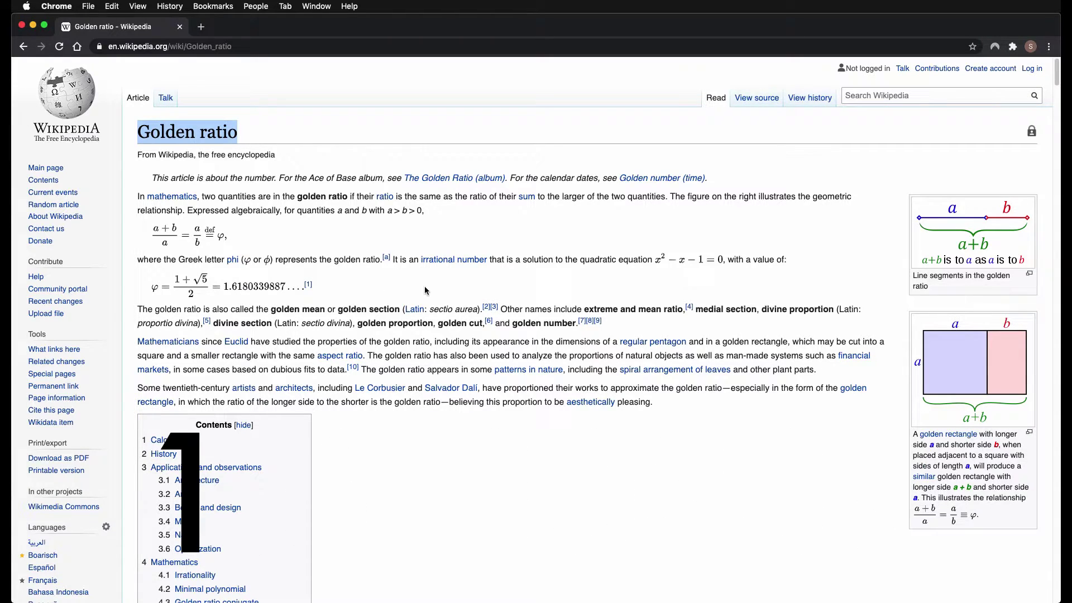
{"action": "left_click", "coordinate": [32, 26]}
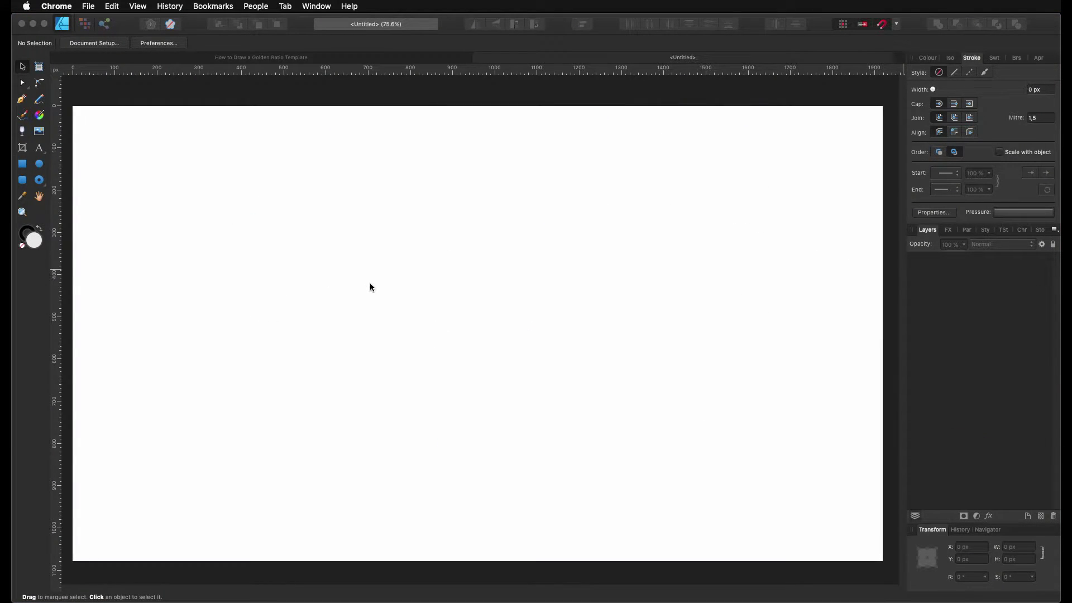
Step: Draw a rectangle and size it to 1080 × 1080 px with proportions locked
{"action": "left_click", "coordinate": [25, 167]}
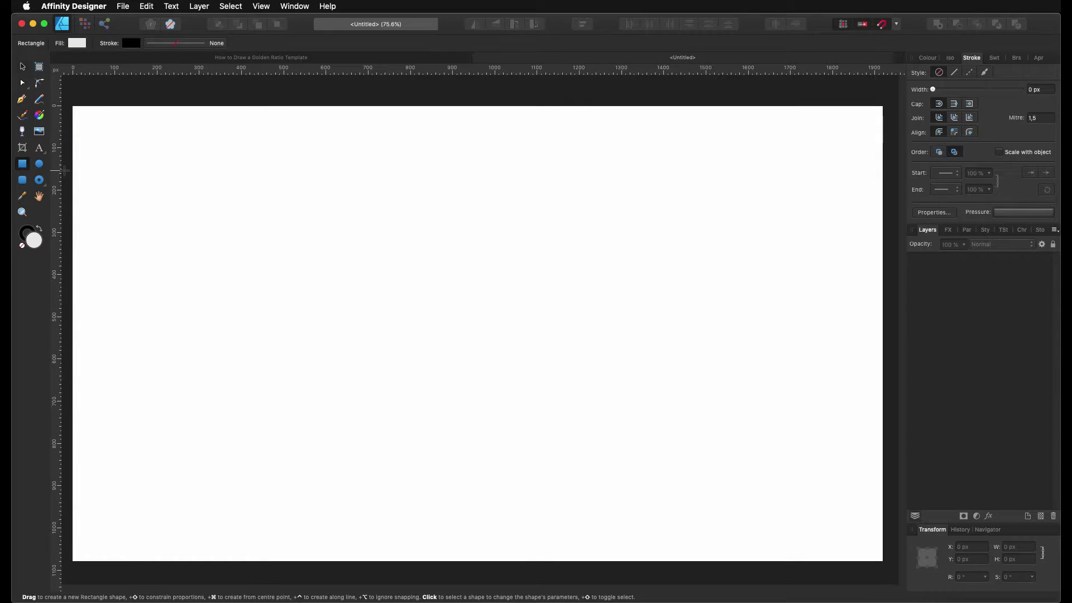
{"action": "left_click_drag", "start_coordinate": [73, 108], "coordinate": [535, 558]}
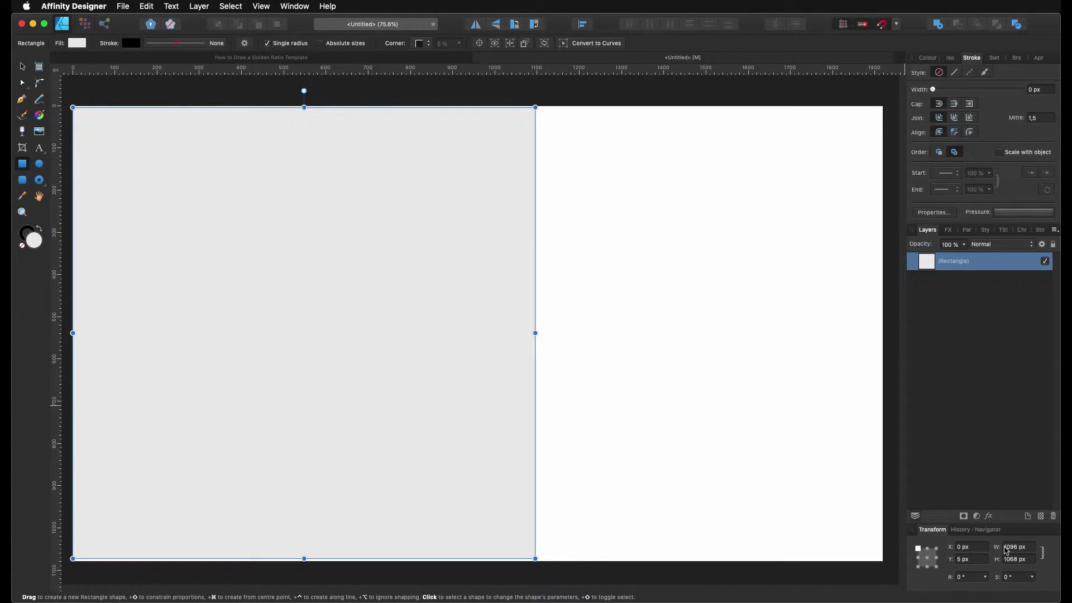
{"action": "left_click", "coordinate": [1030, 547]}
{"action": "type", "text": "1080"}
{"action": "key", "text": "Return"}
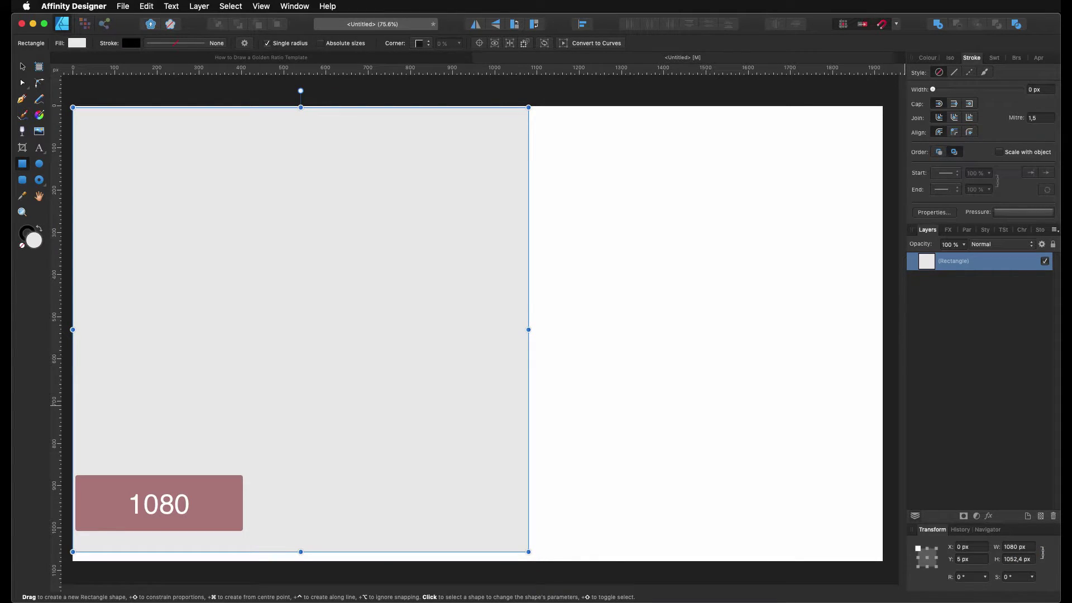
{"action": "left_click", "coordinate": [1042, 553]}
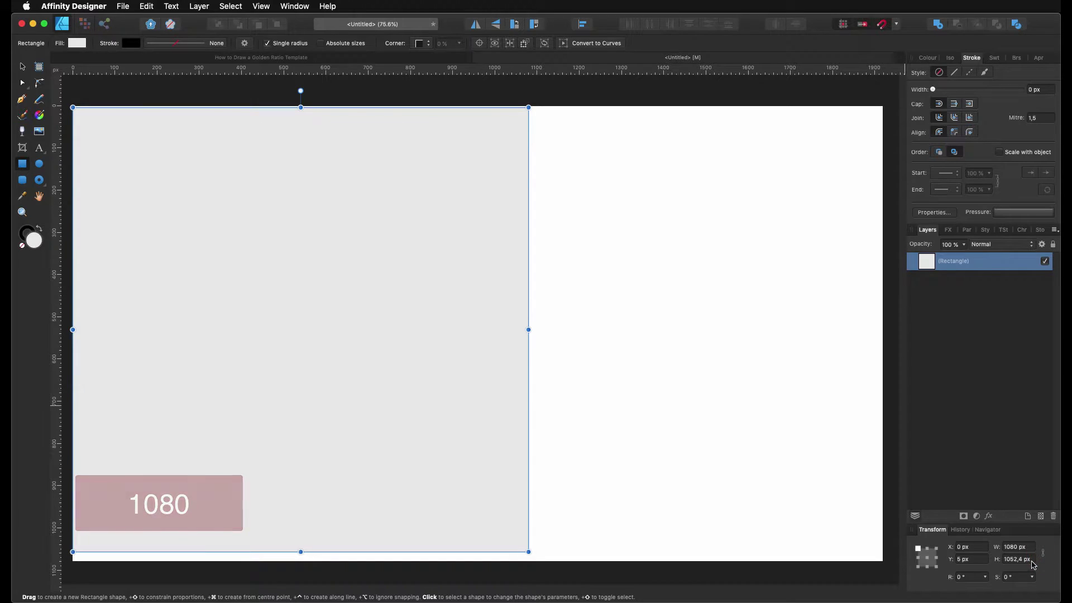
{"action": "left_click", "coordinate": [990, 560]}
{"action": "type", "text": "1080"}
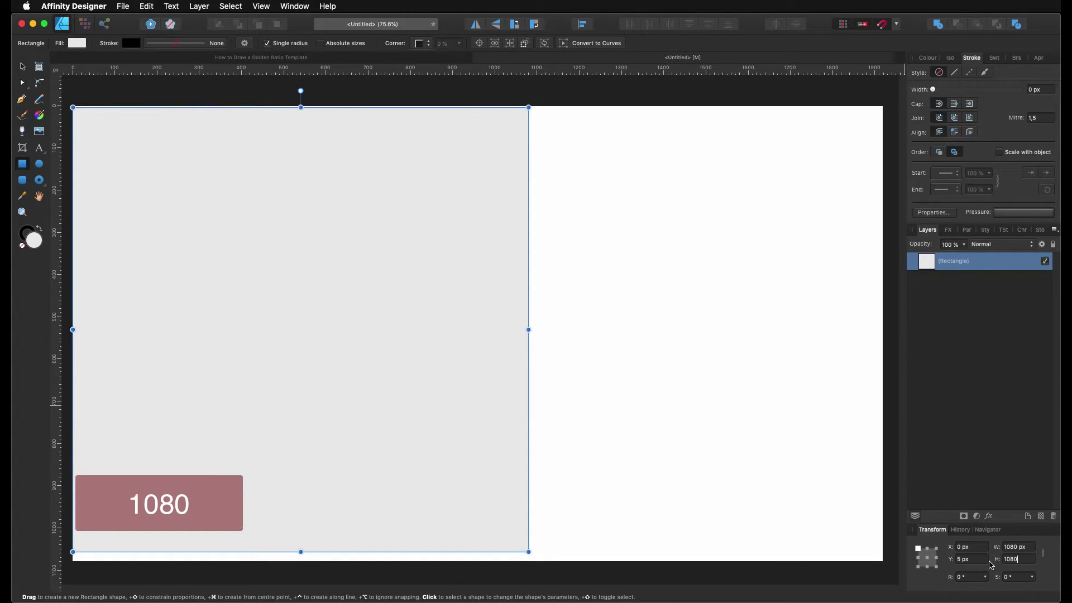
{"action": "key", "text": "Return"}
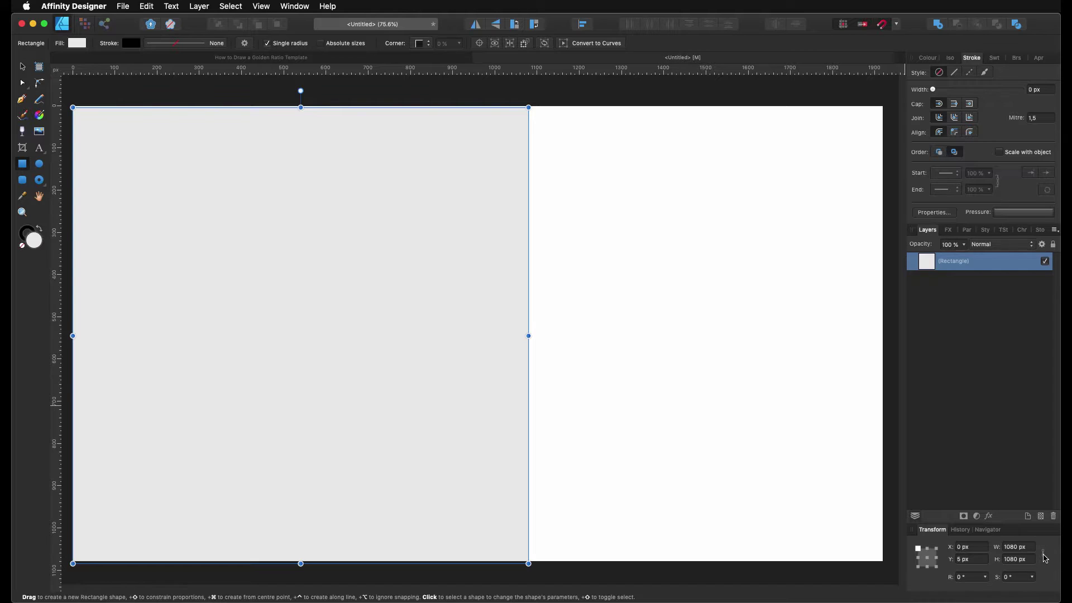
{"action": "left_click", "coordinate": [1043, 553]}
Step: Snap the square to the page's top-left corner (0,0) and fill it peach (HSL 18/100/86)
{"action": "key", "text": "v"}
{"action": "left_click_drag", "start_coordinate": [199, 246], "coordinate": [201, 249]}
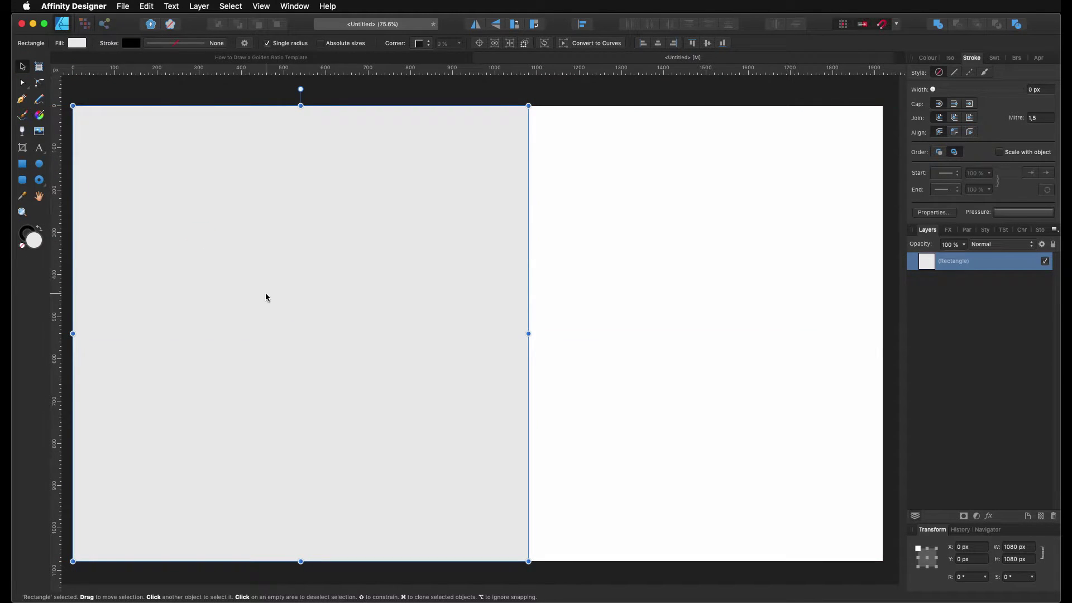
{"action": "left_click", "coordinate": [77, 43]}
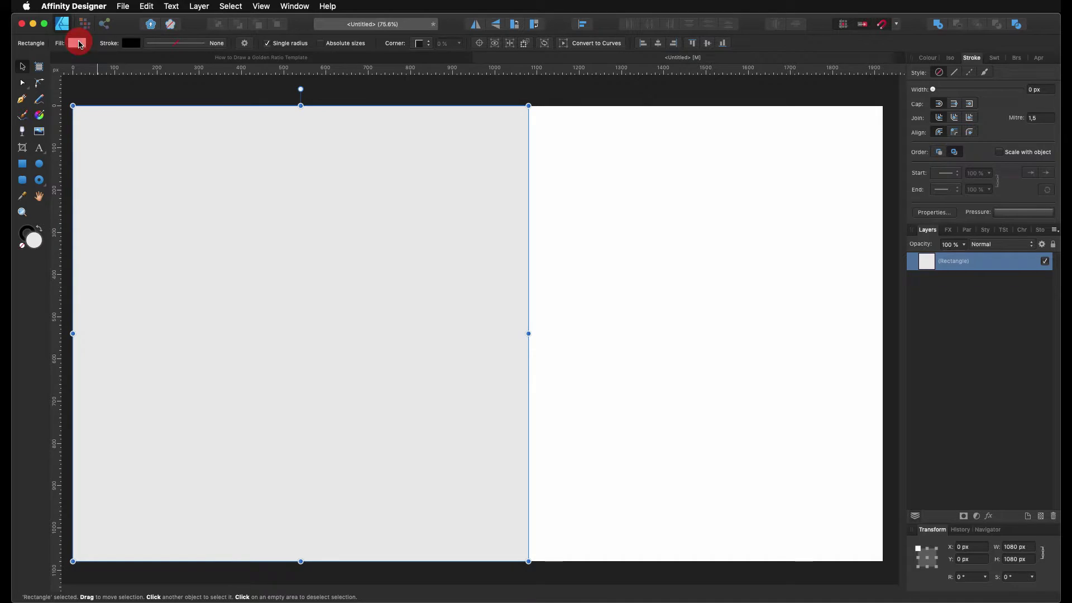
{"action": "left_click_drag", "start_coordinate": [81, 97], "coordinate": [175, 112]}
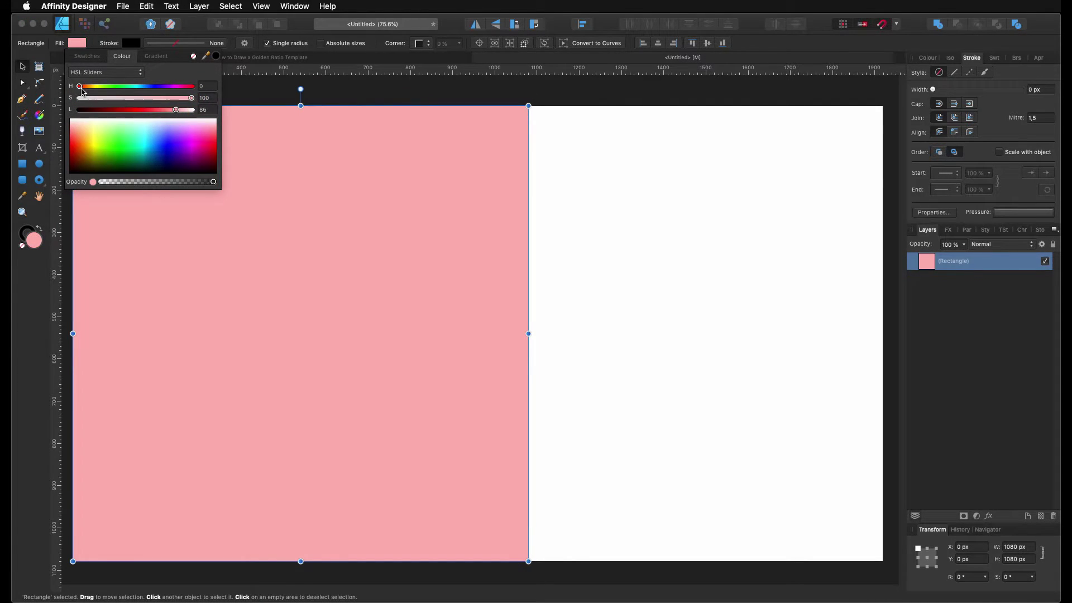
{"action": "left_click_drag", "start_coordinate": [79, 86], "coordinate": [85, 85]}
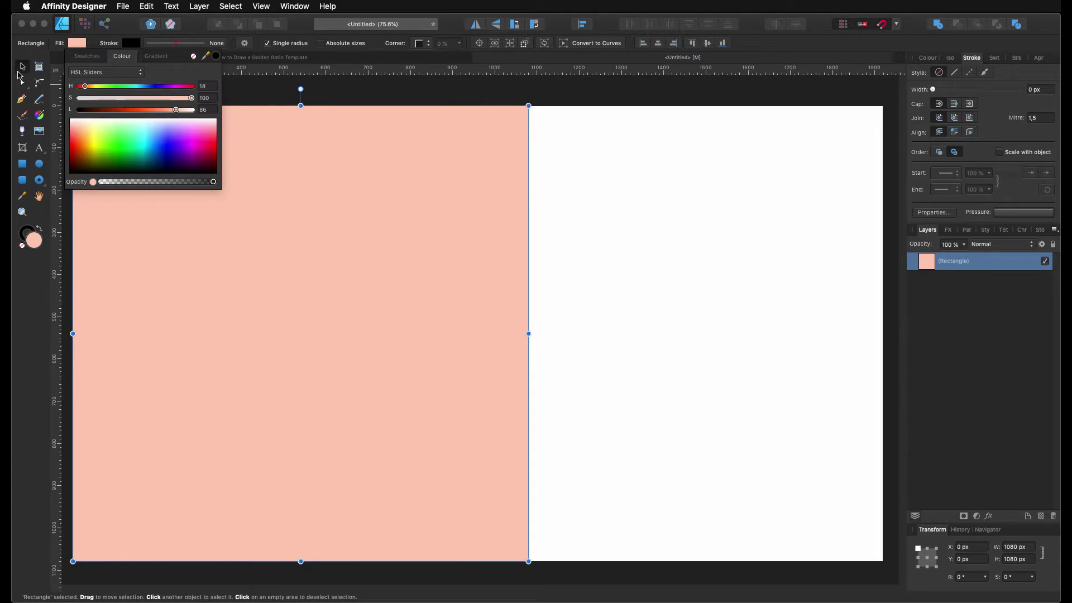
{"action": "left_click", "coordinate": [21, 67]}
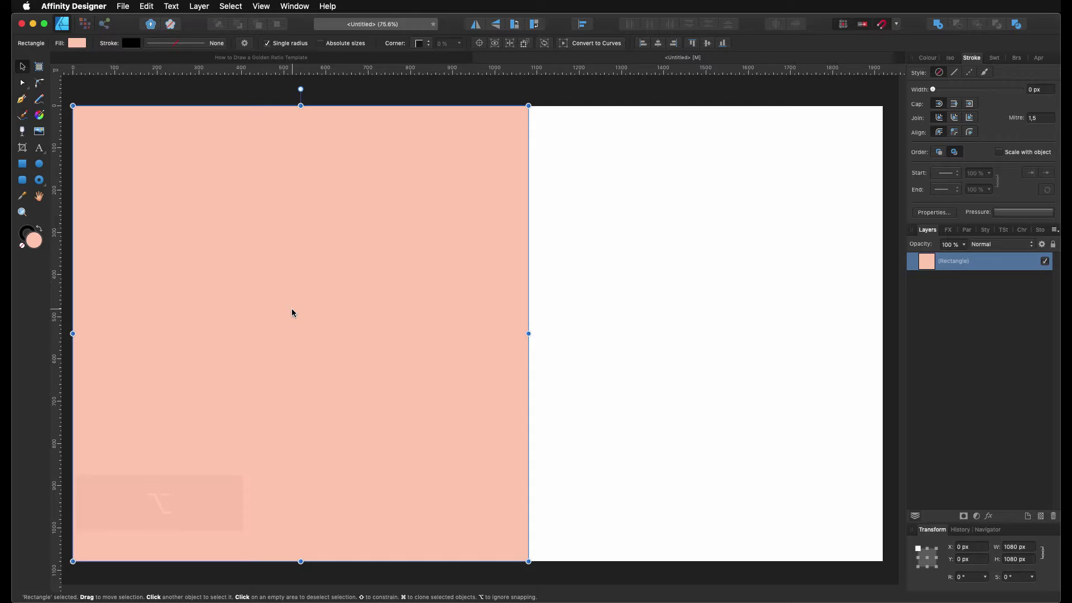
Step: Duplicate the square down and to the right, and tint the copy pale yellow
{"action": "key", "text": "alt"}
{"action": "left_click_drag", "start_coordinate": [277, 311], "coordinate": [417, 318]}
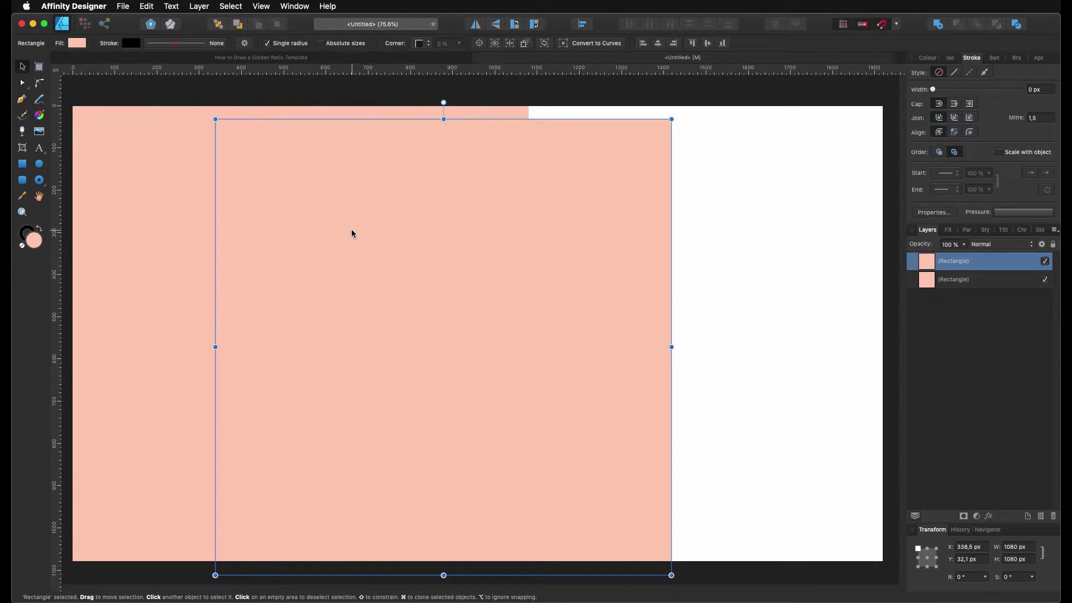
{"action": "left_click", "coordinate": [77, 43]}
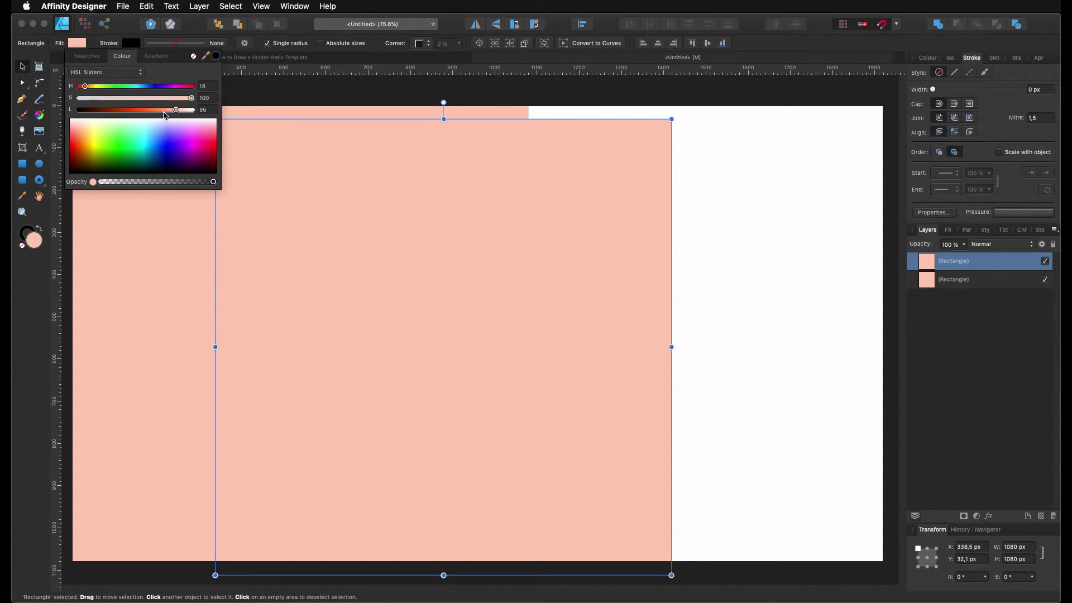
{"action": "left_click_drag", "start_coordinate": [93, 90], "coordinate": [102, 88]}
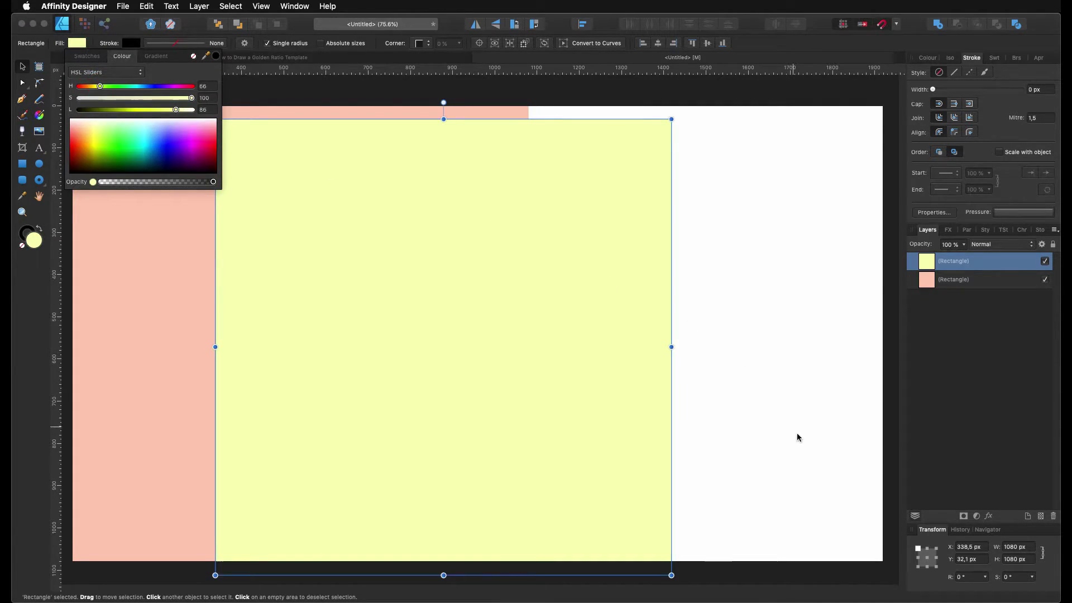
Step: Divide the copy's width by 1.6180339, shrinking it to 667.5 px
{"action": "left_click", "coordinate": [1027, 546]}
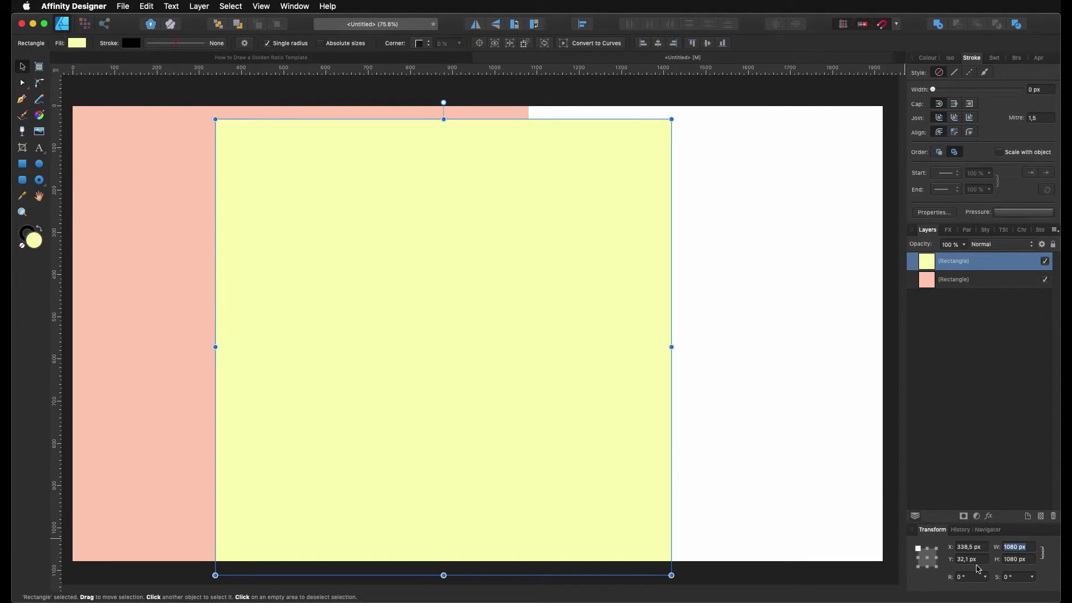
{"action": "left_click", "coordinate": [1029, 548]}
{"action": "type", "text": "/ "}
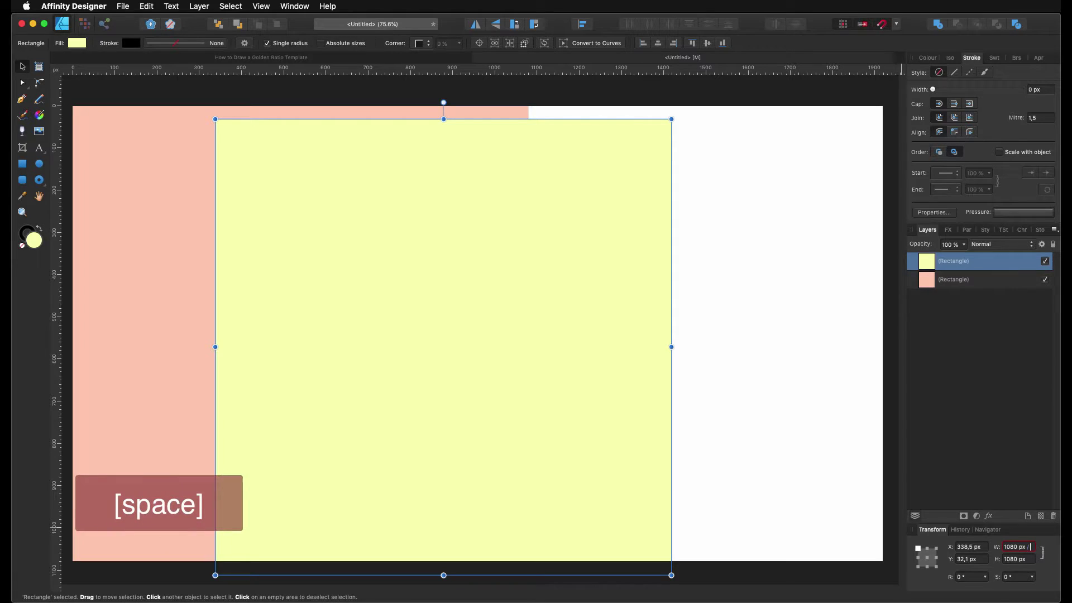
{"action": "type", "text": "1."}
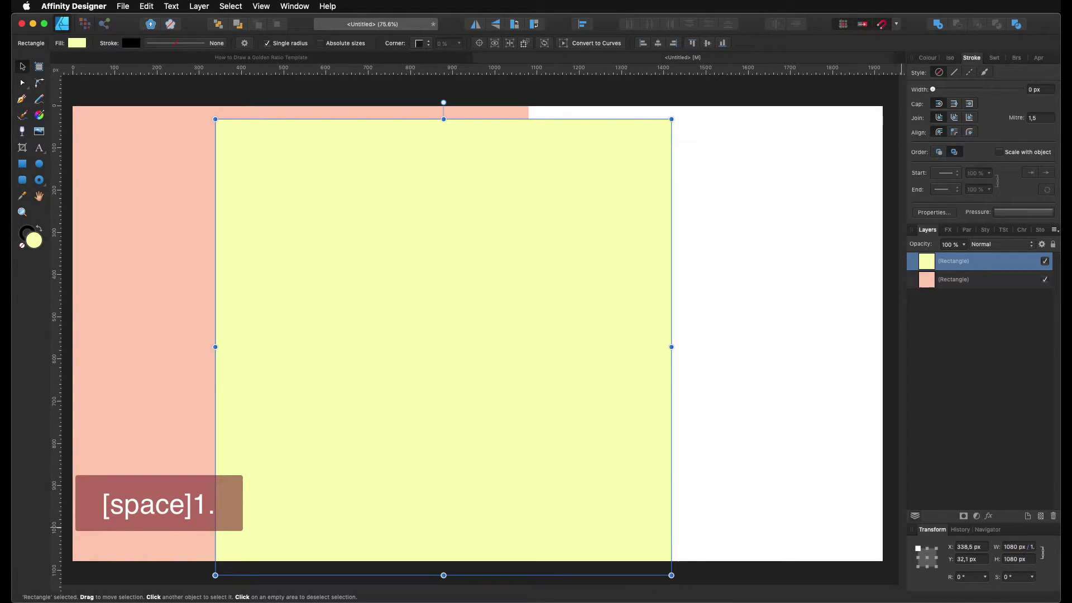
{"action": "type", "text": "619"}
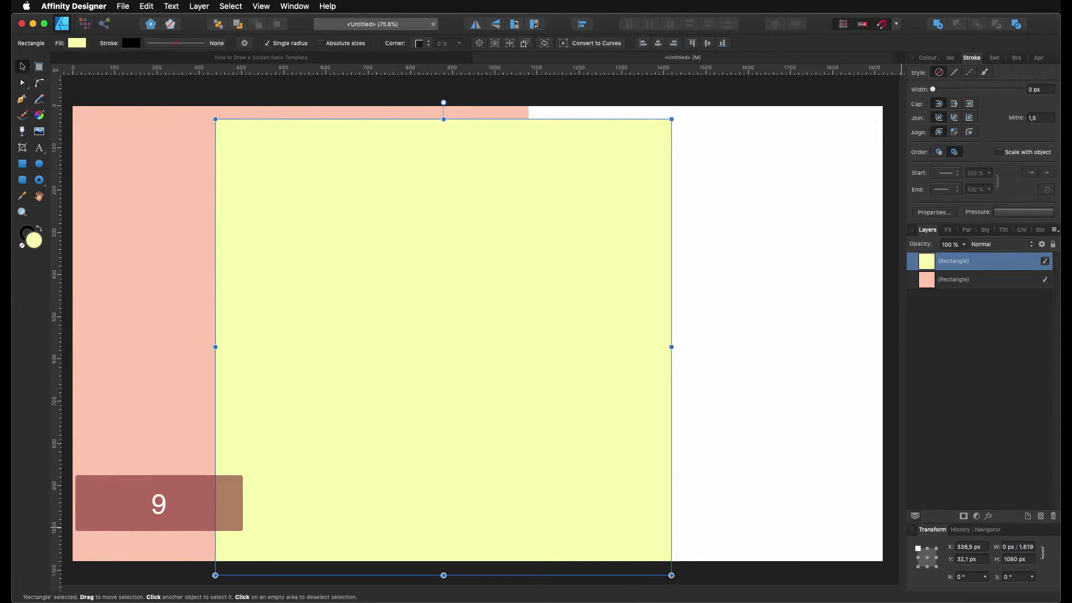
{"action": "type", "text": "0"}
{"action": "type", "text": "33"}
{"action": "key", "text": "BackSpace"}
{"action": "key", "text": "BackSpace"}
{"action": "key", "text": "BackSpace"}
{"action": "key", "text": "BackSpace"}
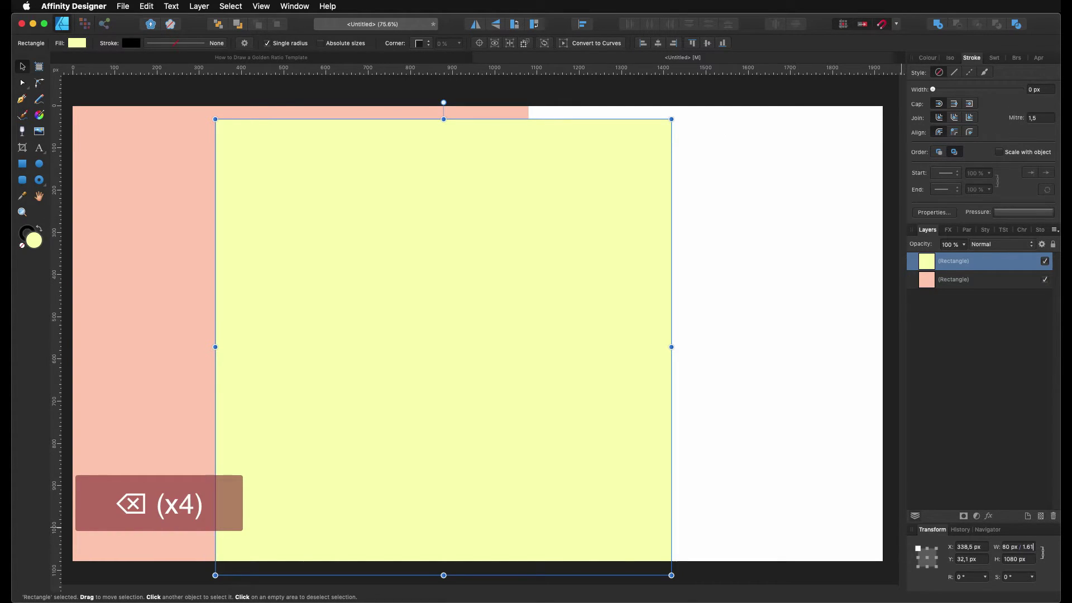
{"action": "type", "text": "8"}
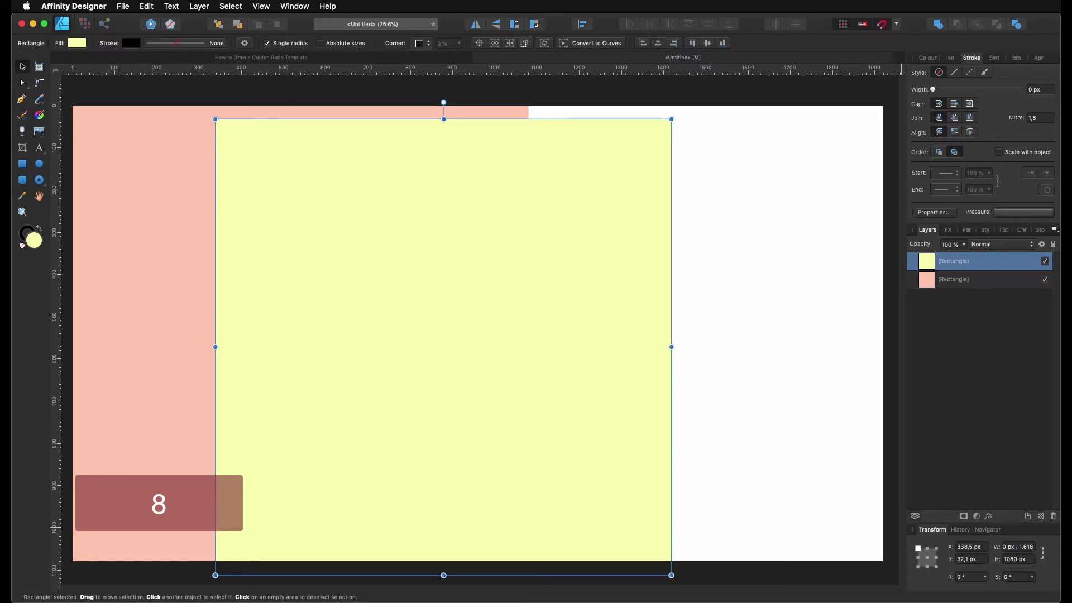
{"action": "type", "text": "0339"}
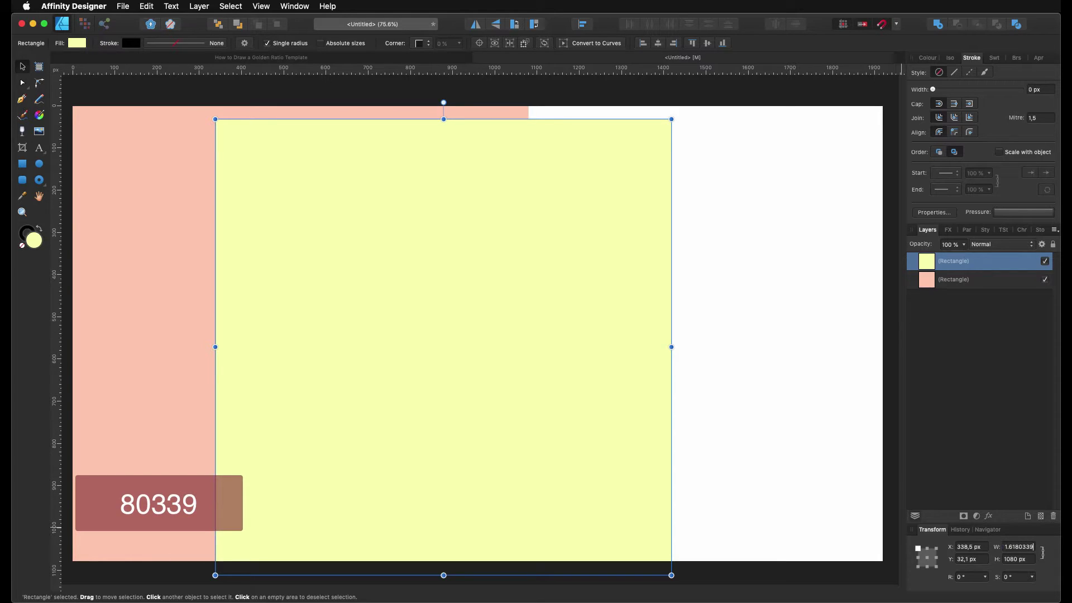
{"action": "key", "text": "Return"}
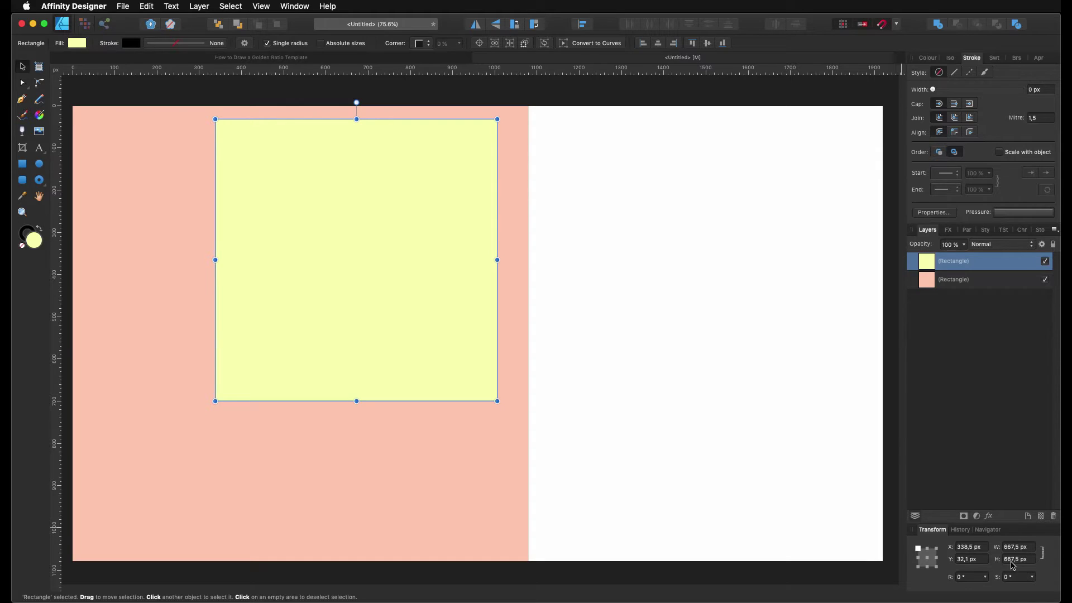
Step: Move the yellow square to the page's top right and colour the copy light green
{"action": "left_click_drag", "start_coordinate": [402, 335], "coordinate": [540, 377]}
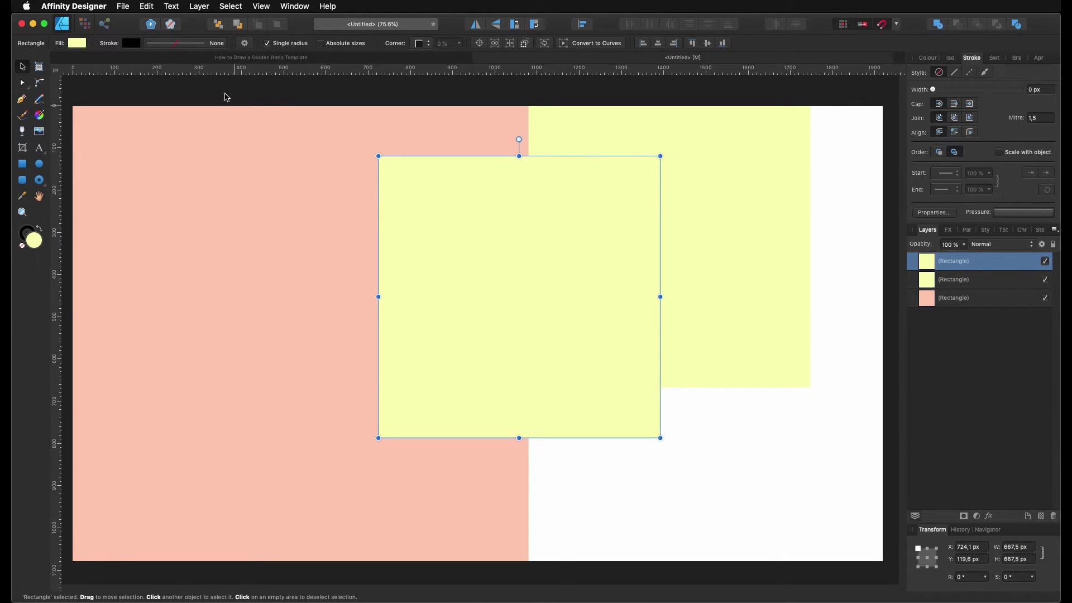
{"action": "left_click", "coordinate": [78, 43]}
{"action": "left_click_drag", "start_coordinate": [103, 93], "coordinate": [117, 87]}
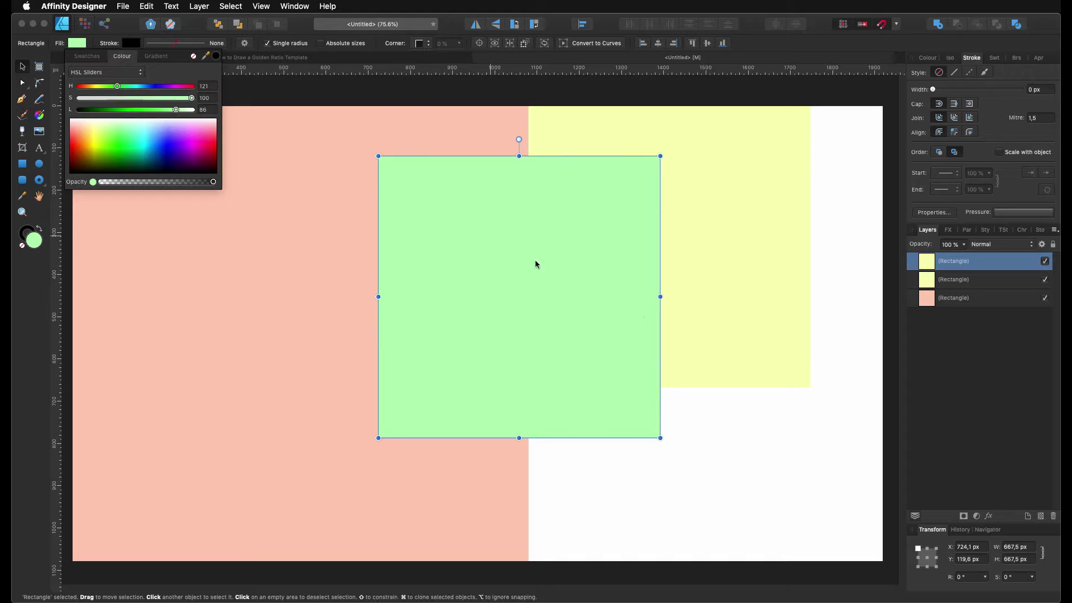
Step: Shrink the green square to 412.5 px (÷ 1.6180339) and move it into the bottom-right corner
{"action": "left_click", "coordinate": [1032, 552]}
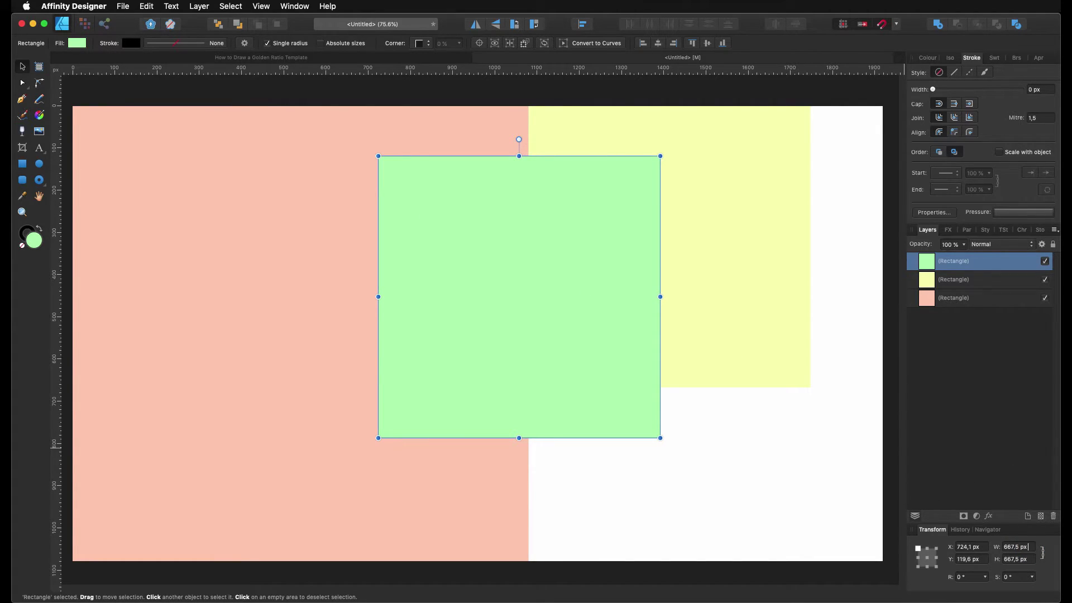
{"action": "type", "text": "/ 1"}
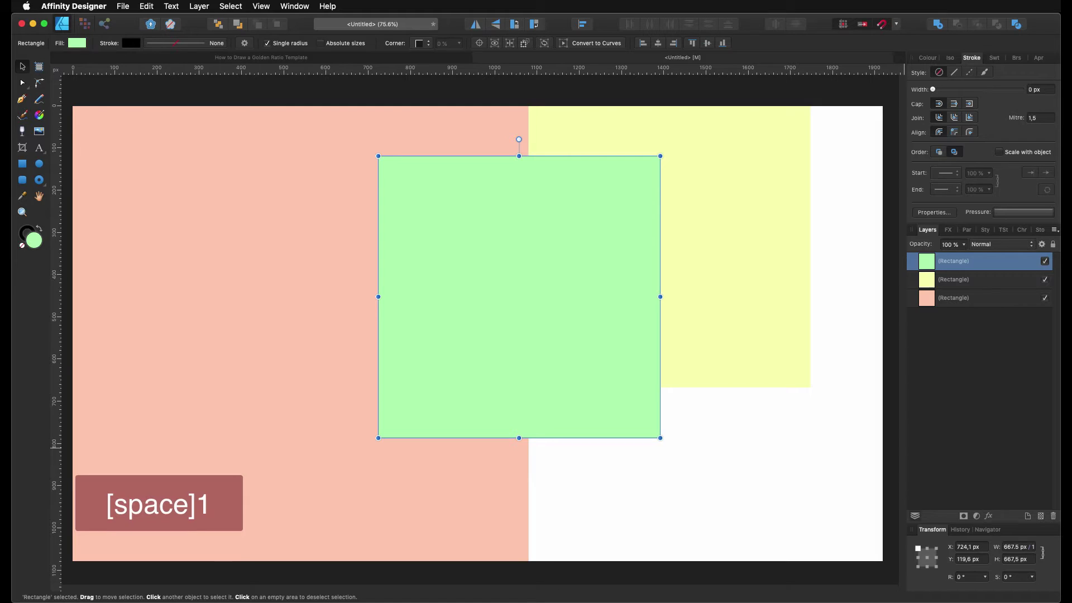
{"action": "type", "text": "."}
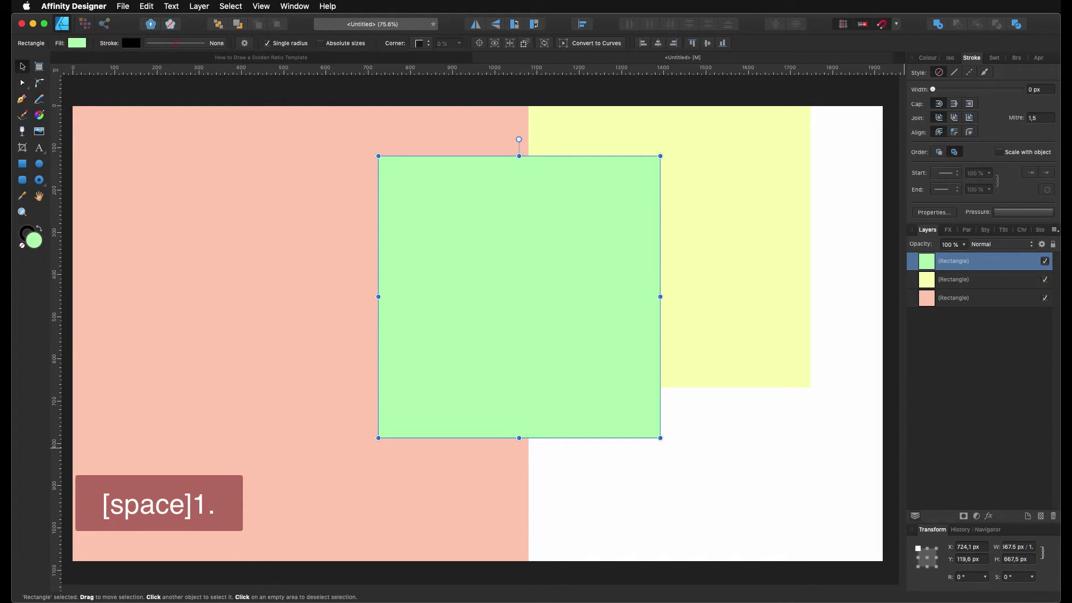
{"action": "type", "text": "618"}
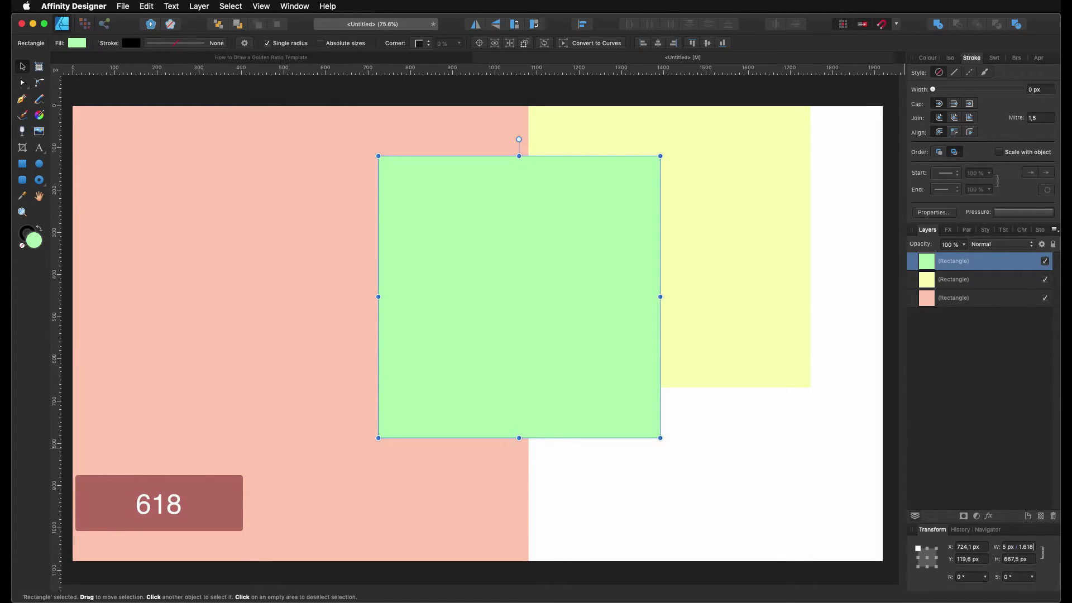
{"action": "type", "text": "033"}
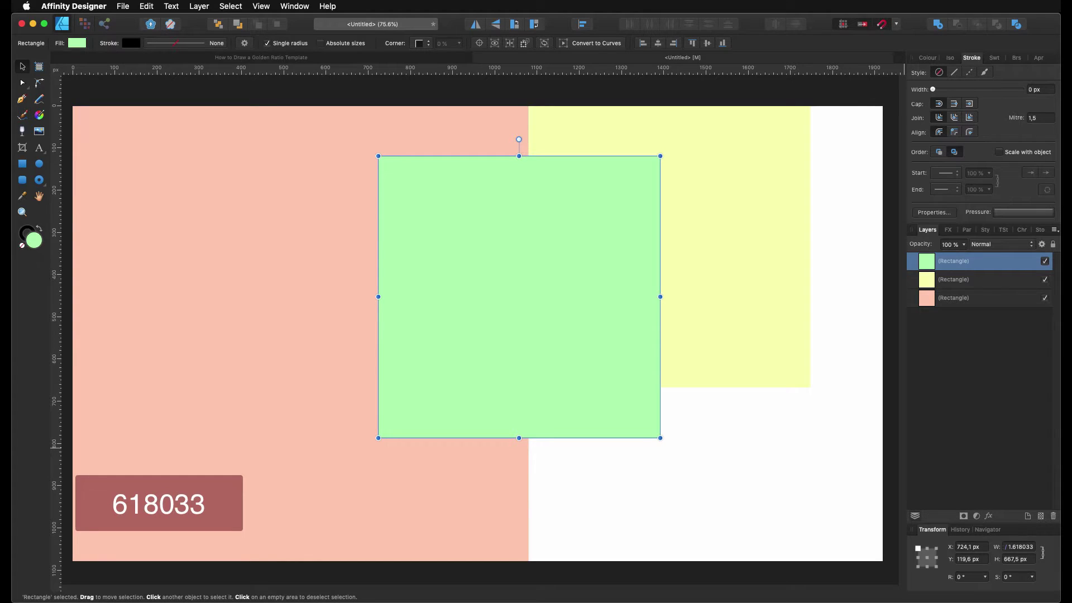
{"action": "type", "text": "9"}
{"action": "key", "text": "Return"}
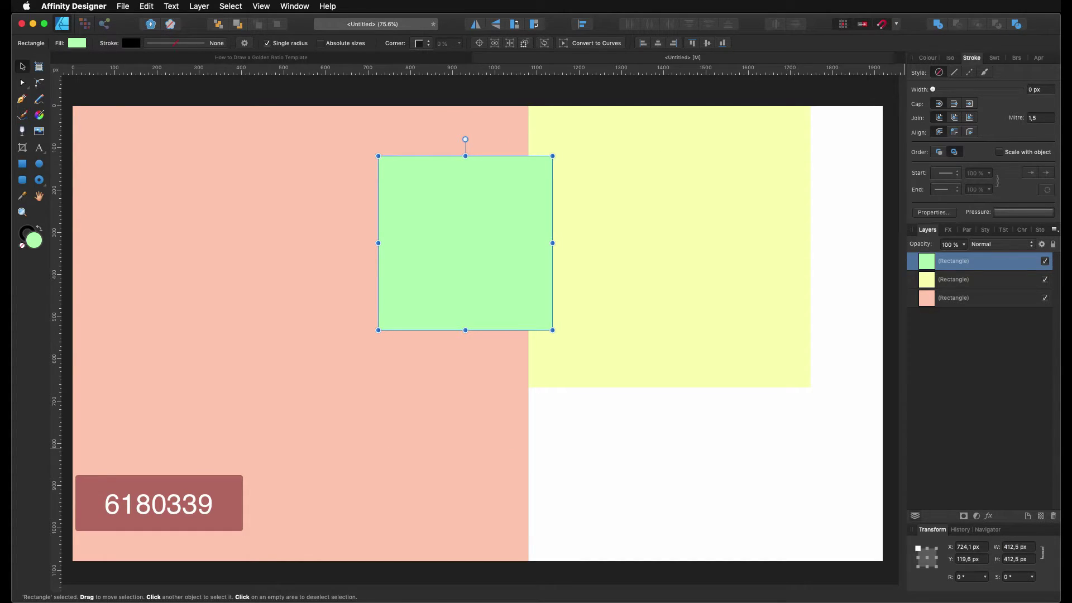
{"action": "left_click_drag", "start_coordinate": [465, 235], "coordinate": [574, 366]}
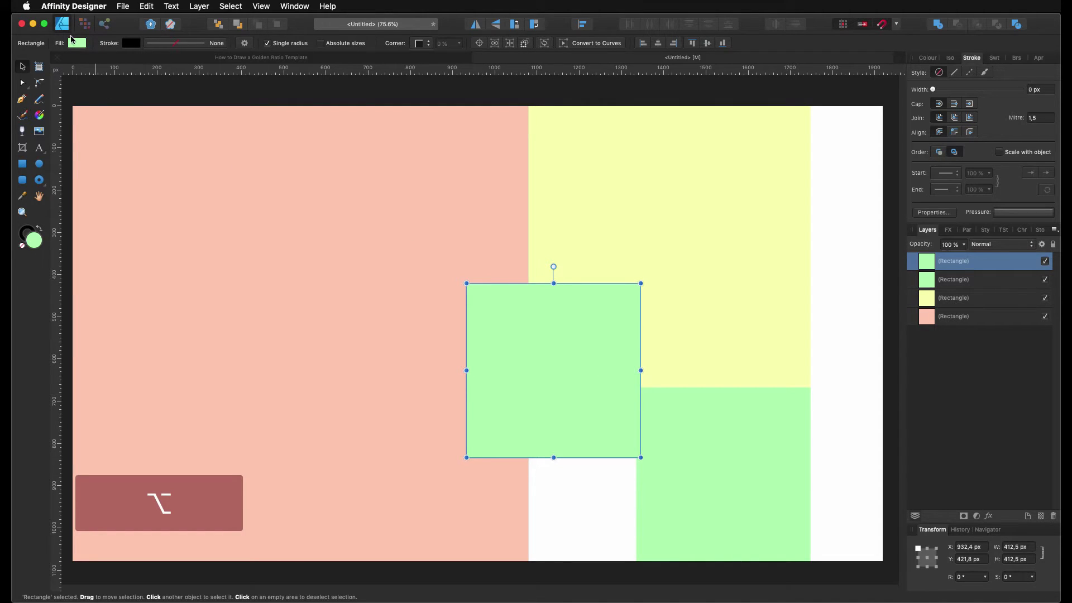
Step: Recolour the copy light cyan, shrink it to 254.9 px (÷ 1.6180339), and place it at the gap's lower left
{"action": "left_click", "coordinate": [77, 43]}
{"action": "left_click_drag", "start_coordinate": [117, 86], "coordinate": [147, 91]}
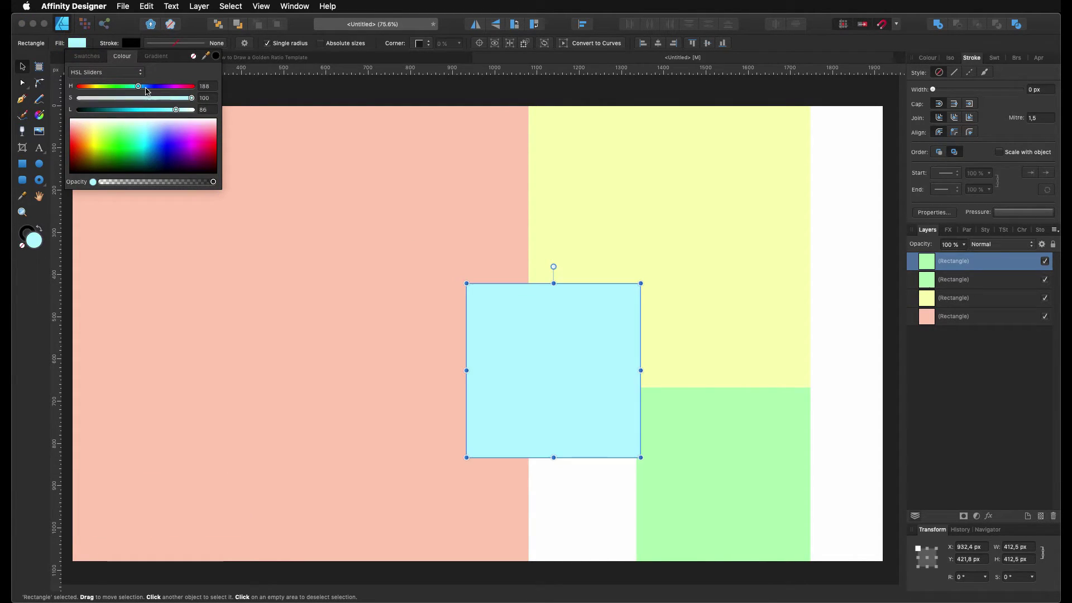
{"action": "left_click", "coordinate": [1031, 547]}
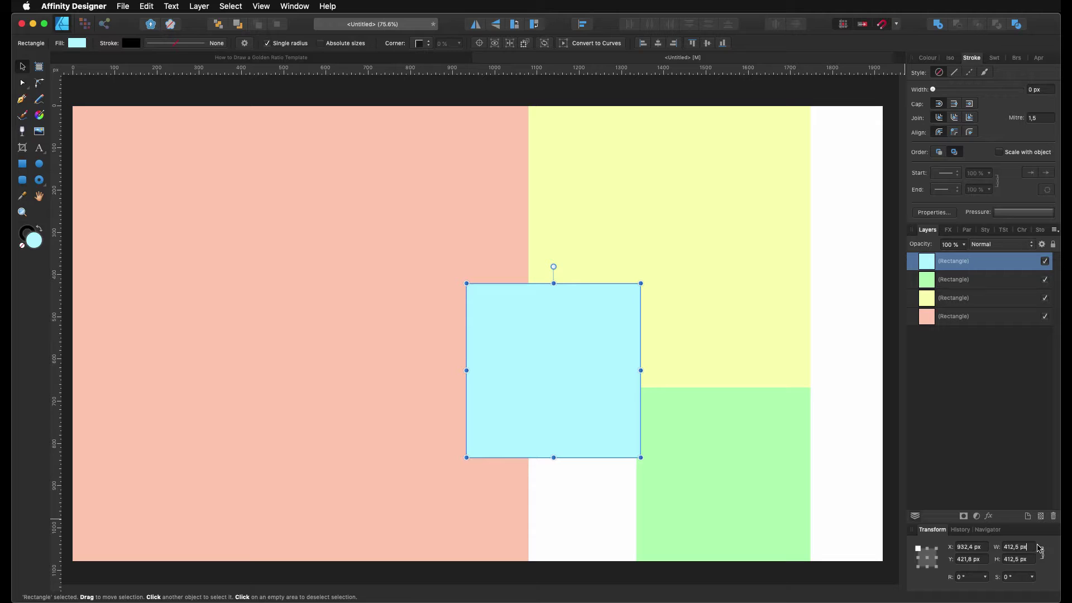
{"action": "type", "text": "/ 1.1"}
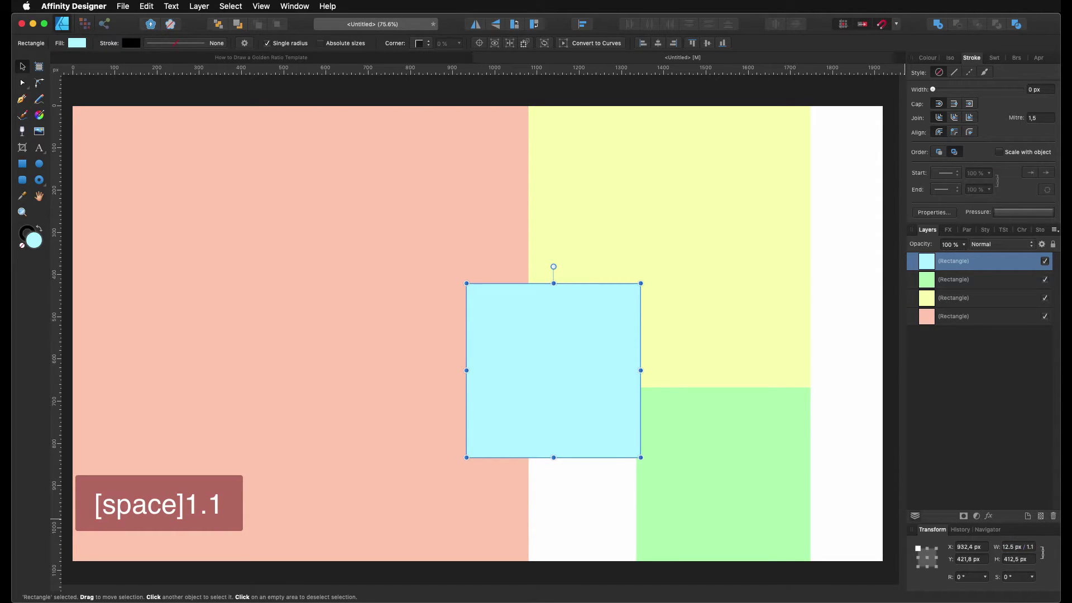
{"action": "key", "text": "BackSpace"}
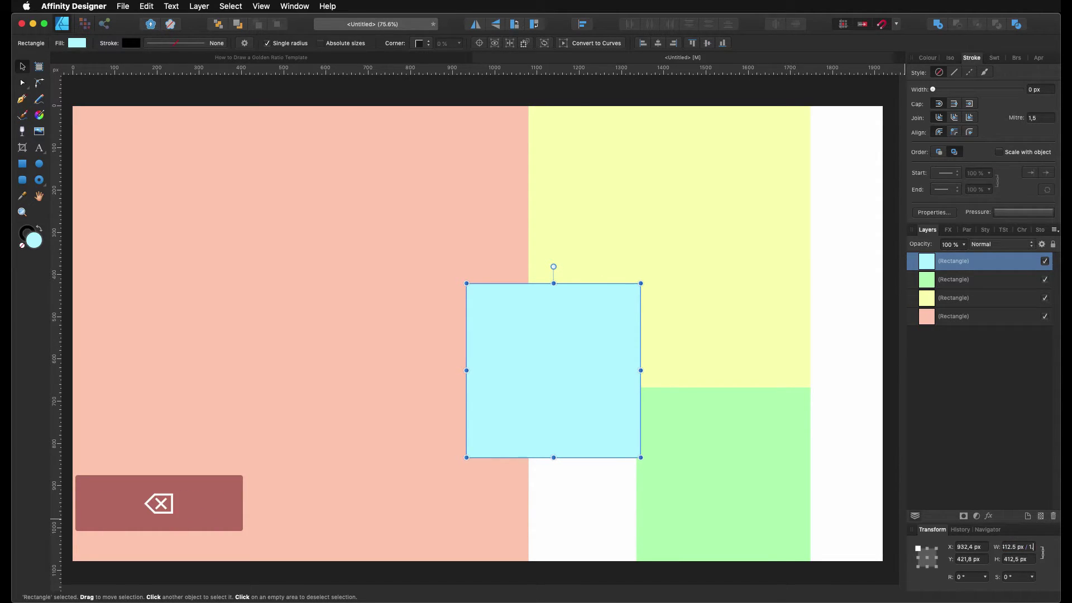
{"action": "type", "text": ".61"}
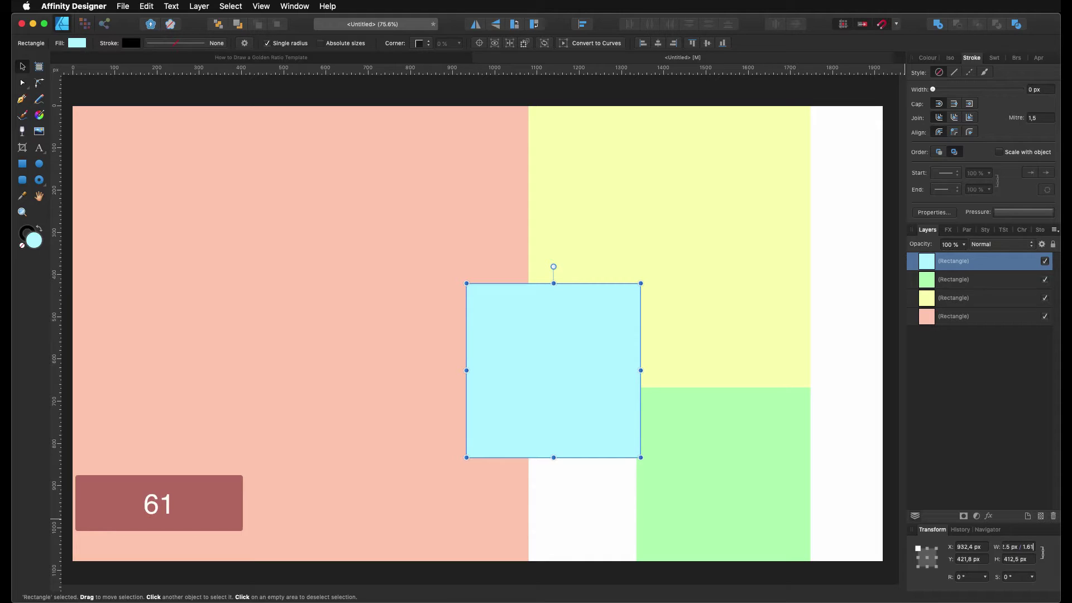
{"action": "type", "text": "80339"}
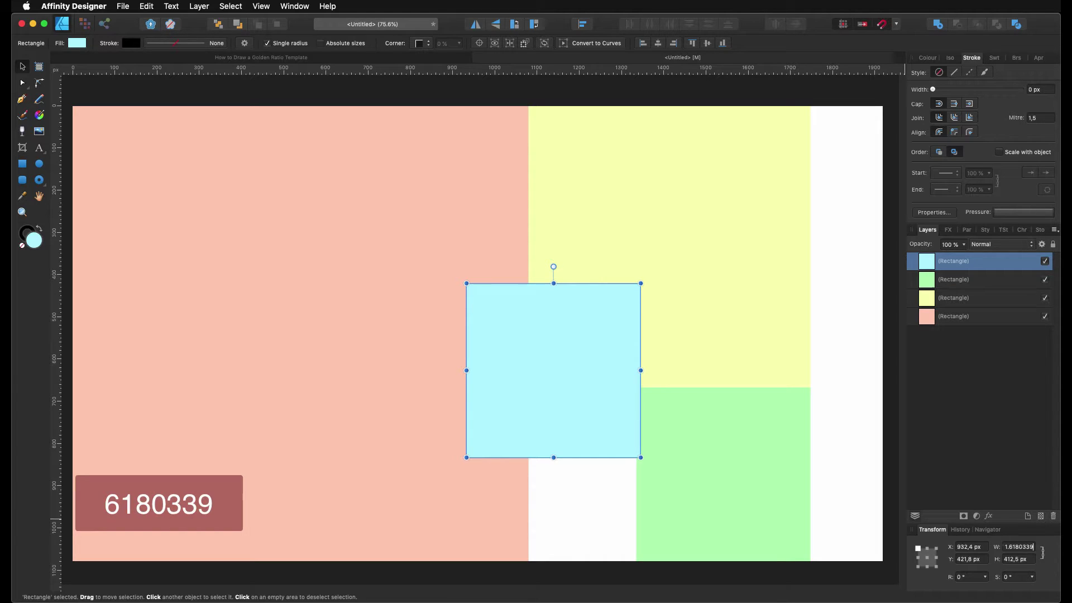
{"action": "key", "text": "Return"}
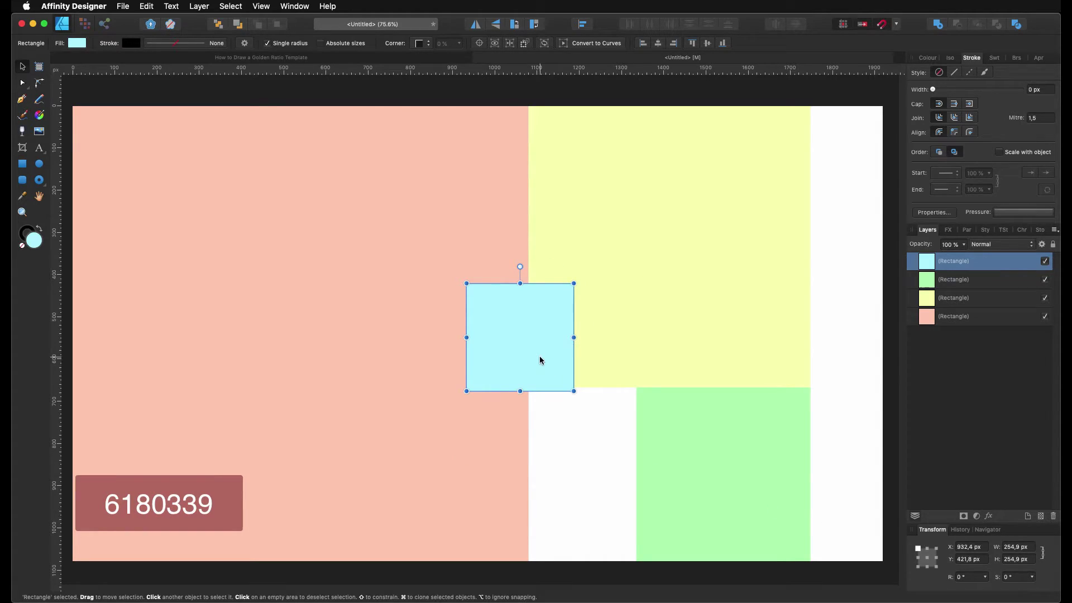
{"action": "left_click_drag", "start_coordinate": [539, 354], "coordinate": [501, 436]}
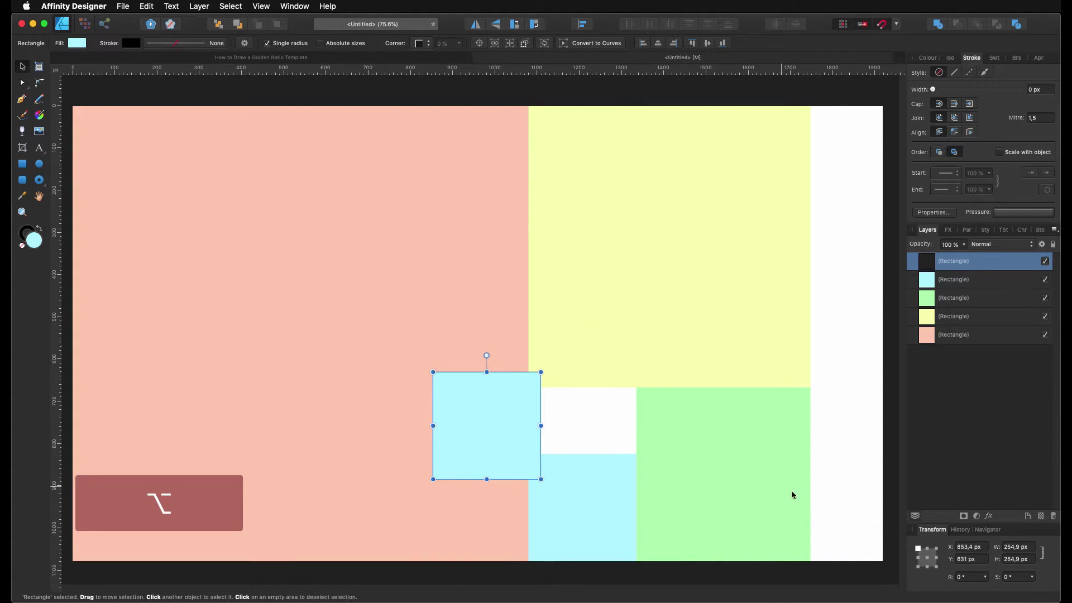
Step: Shrink the copy to 157.5 px (÷ 1.6180339), fill it lavender, and place it above the cyan square
{"action": "left_click", "coordinate": [1034, 547]}
{"action": "key", "text": "Right"}
{"action": "type", "text": "/1.6180"}
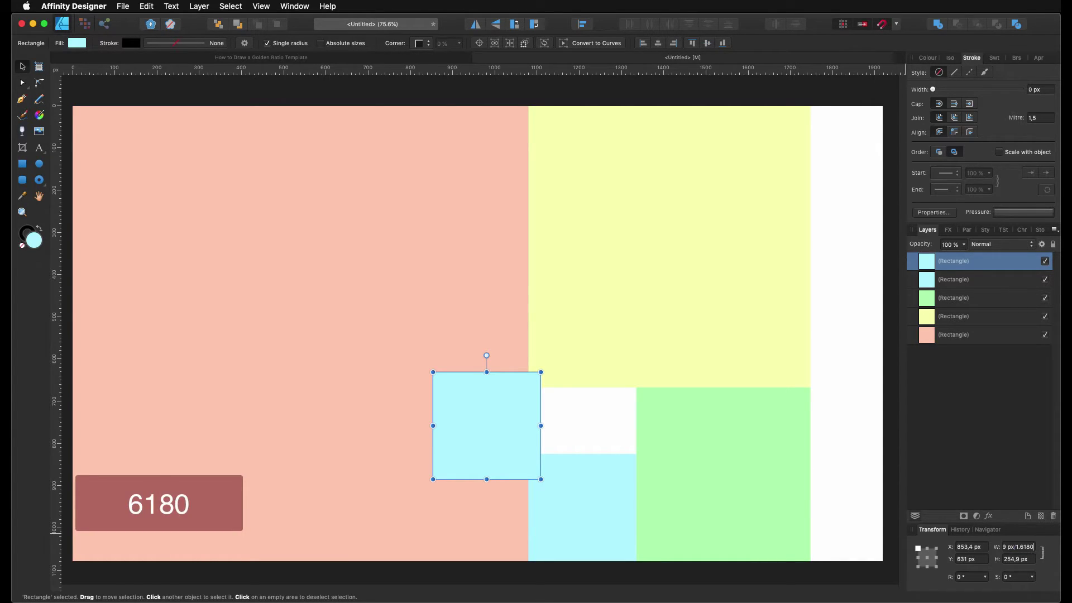
{"action": "type", "text": "339"}
{"action": "key", "text": "Return"}
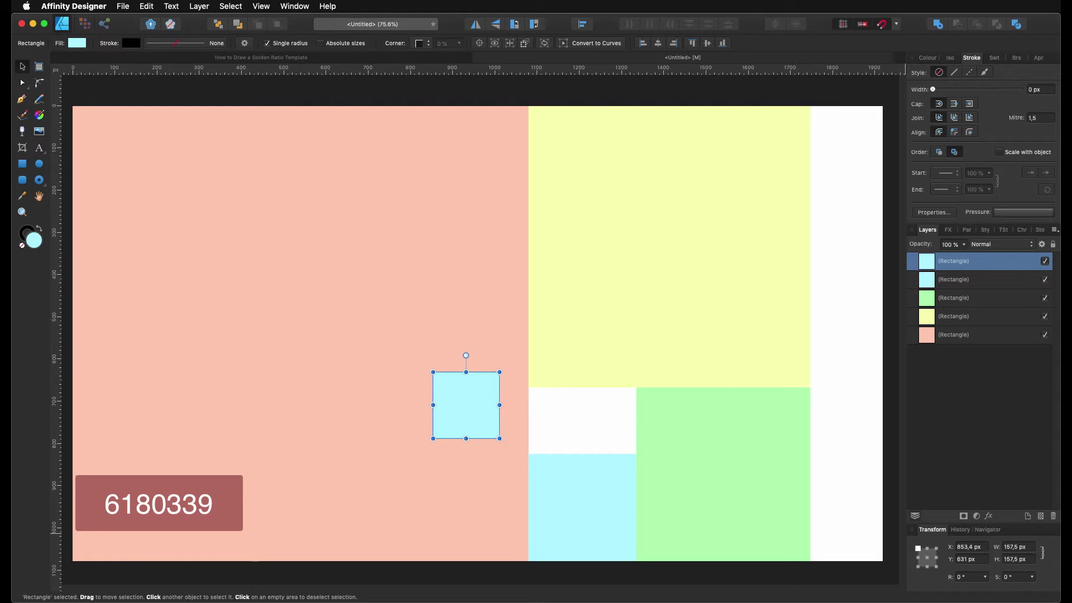
{"action": "left_click", "coordinate": [77, 44]}
{"action": "left_click", "coordinate": [168, 127]}
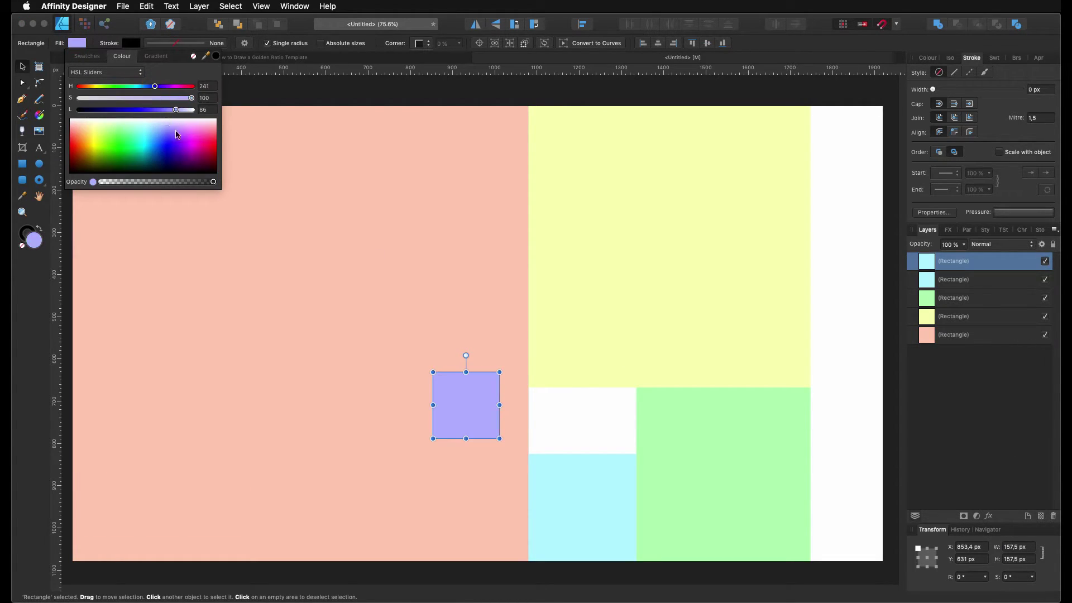
{"action": "mouse_move", "coordinate": [465, 415]}
{"action": "left_mouse_down"}
{"action": "mouse_move", "coordinate": [557, 428]}
{"action": "mouse_move", "coordinate": [598, 415]}
{"action": "left_mouse_up"}
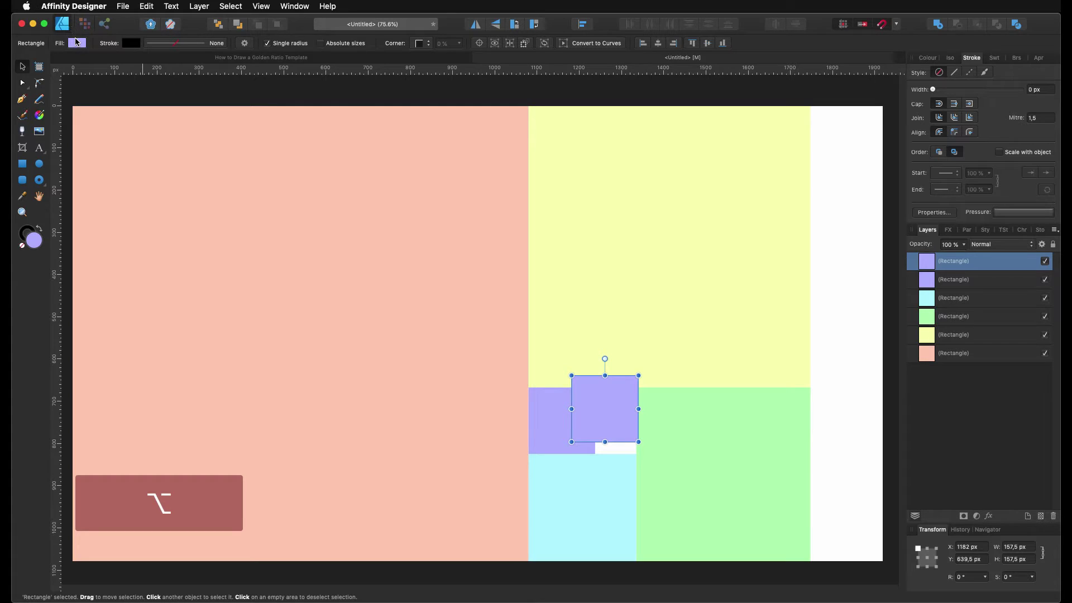
Step: Recolour the copy lime green (hue 71)
{"action": "left_click", "coordinate": [76, 42]}
{"action": "left_click", "coordinate": [134, 110]}
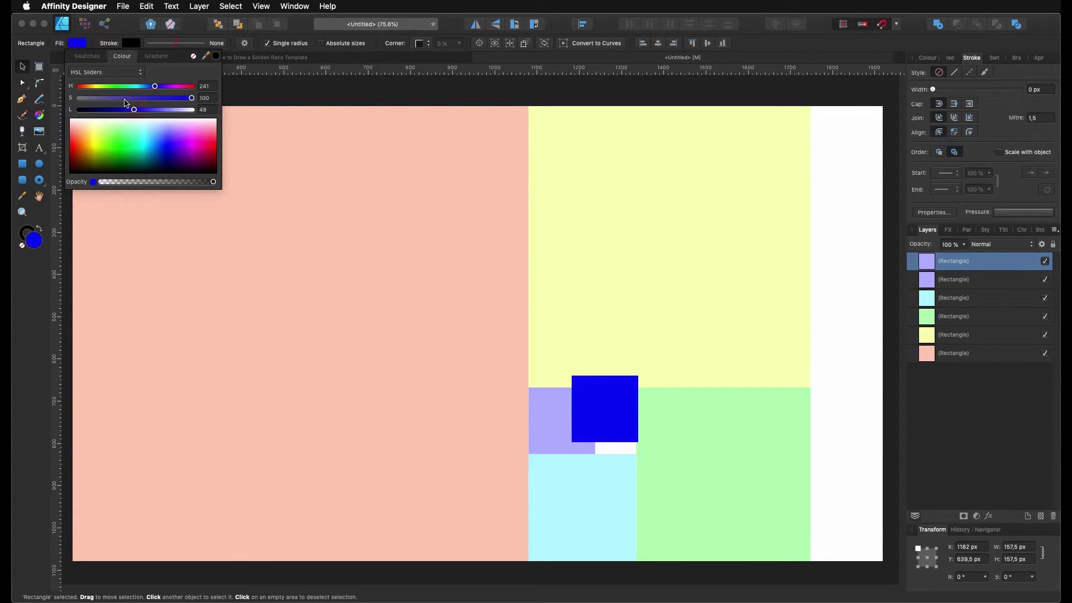
{"action": "left_click_drag", "start_coordinate": [116, 86], "coordinate": [102, 86]}
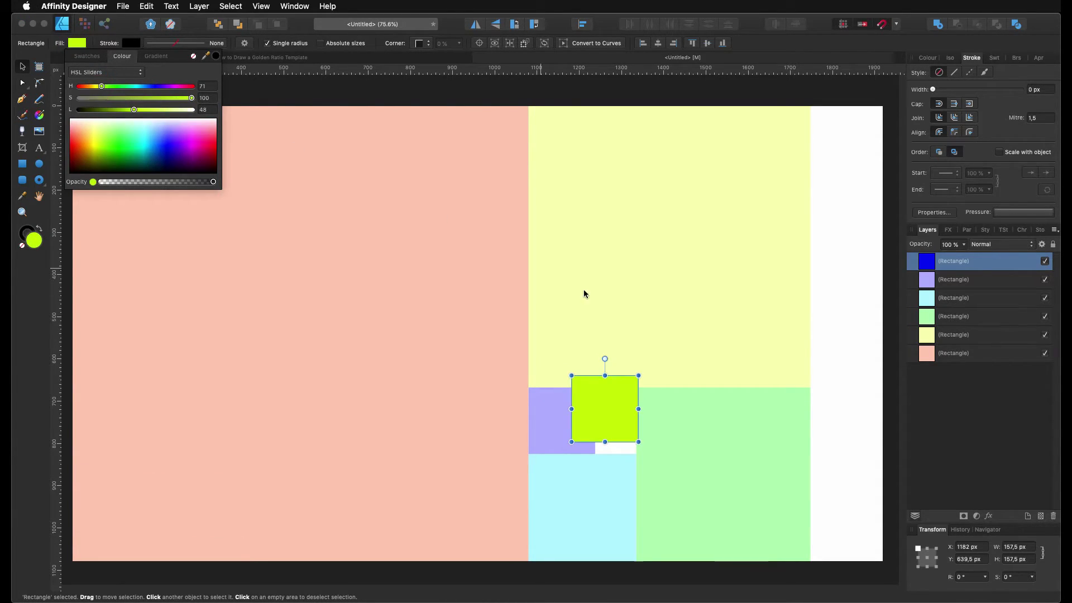
Step: Shrink the lime square to 97.3 px (÷ 1.6180339) and snap it beside the purple square
{"action": "left_click", "coordinate": [1031, 546]}
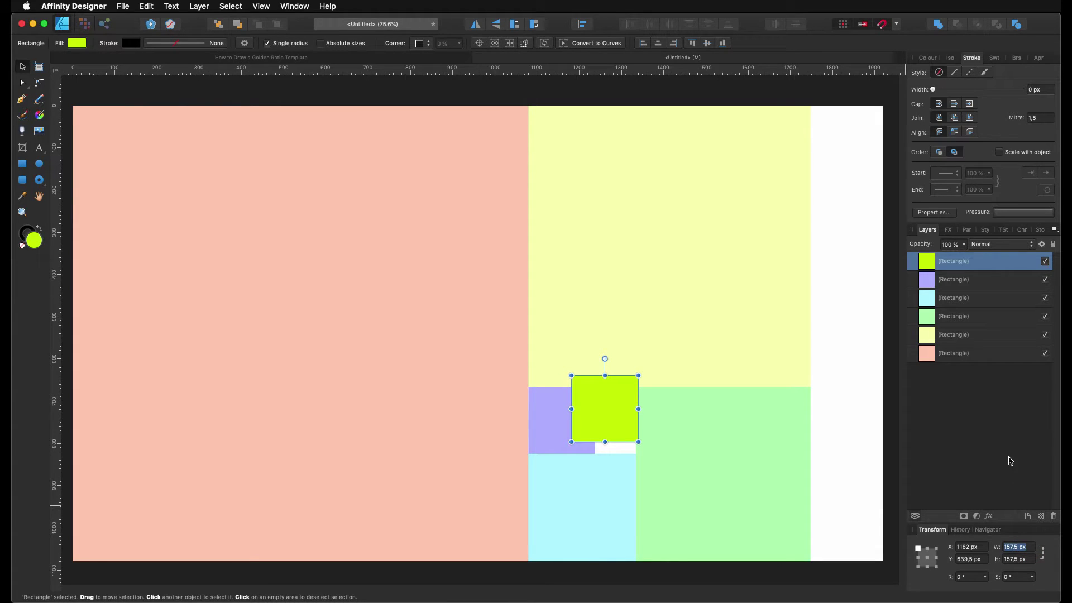
{"action": "key", "text": "Right"}
{"action": "type", "text": "/"}
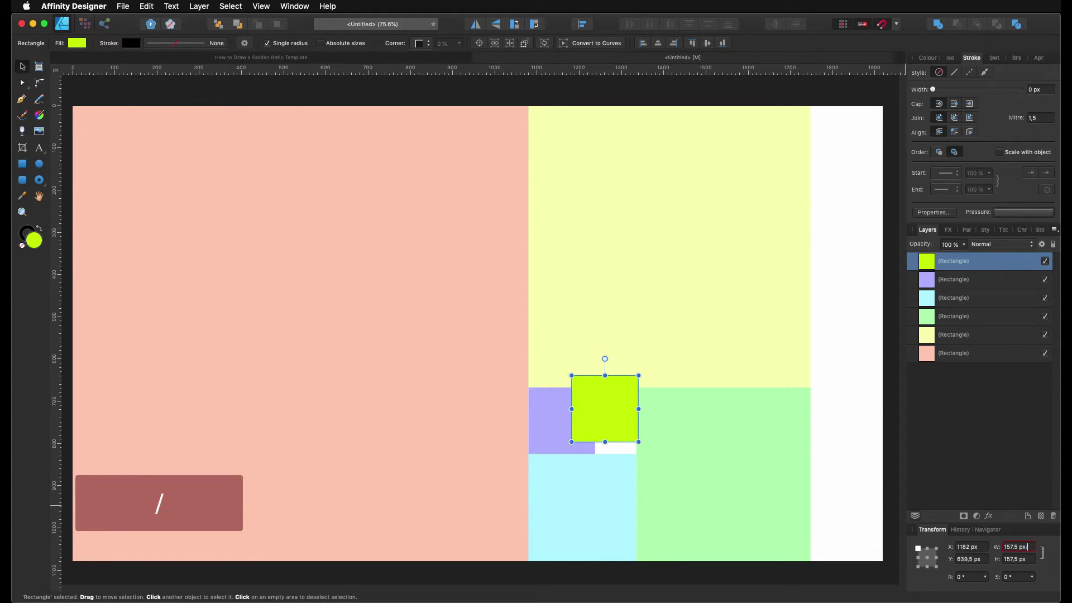
{"action": "type", "text": "16"}
{"action": "key", "text": "BackSpace"}
{"action": "type", "text": ".618"}
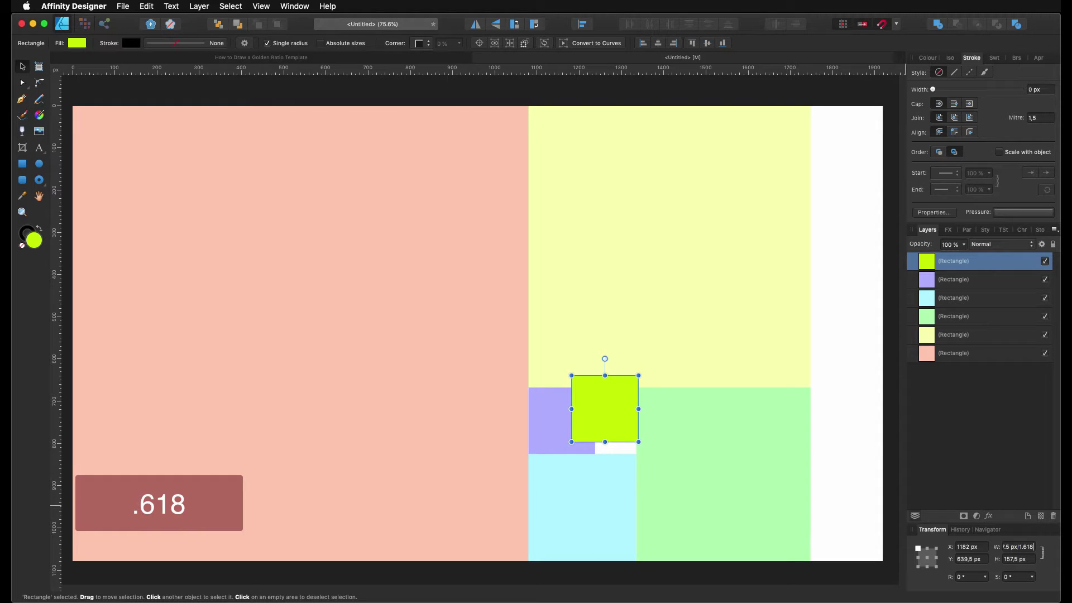
{"action": "type", "text": "0339"}
{"action": "key", "text": "Return"}
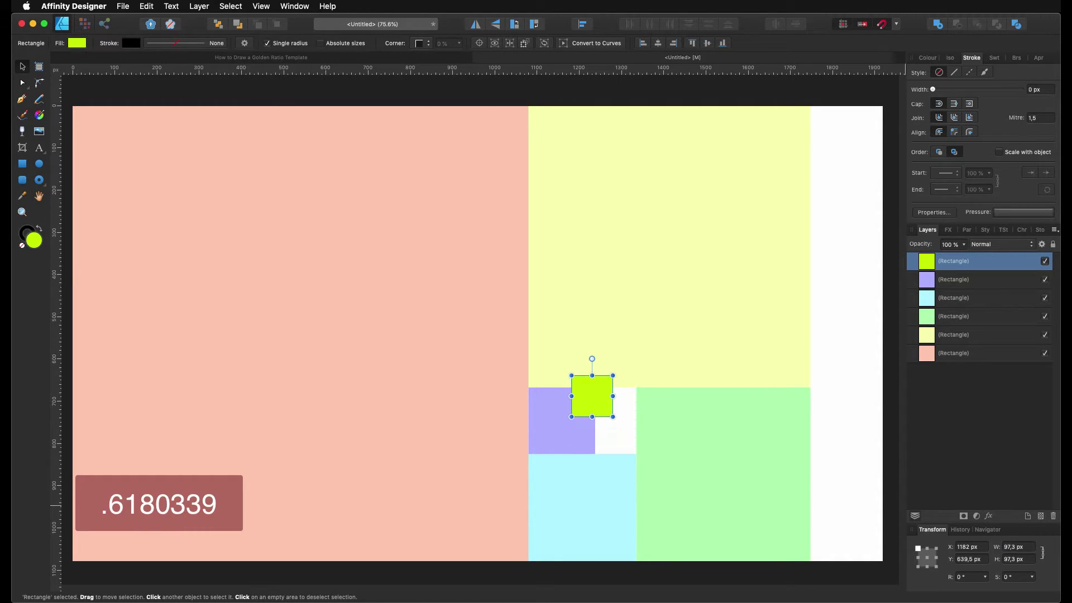
{"action": "left_click_drag", "start_coordinate": [592, 400], "coordinate": [648, 446]}
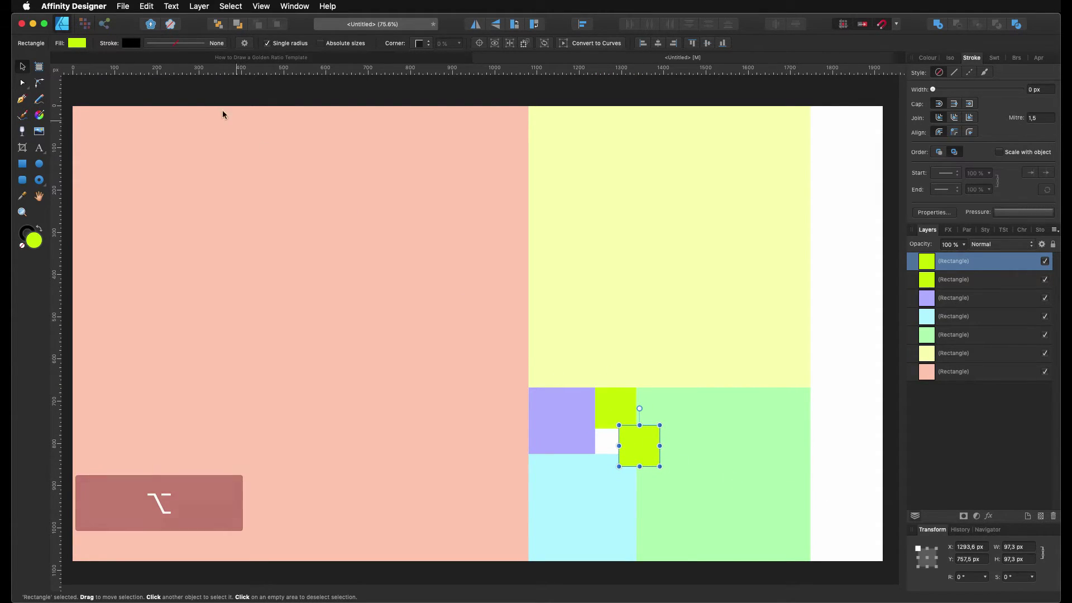
Step: Turn the copy blue (hue 236) and shrink it to 60.1 px by dividing its width by 1.6180339
{"action": "left_click", "coordinate": [77, 43]}
{"action": "left_click_drag", "start_coordinate": [127, 86], "coordinate": [152, 86]}
{"action": "left_click", "coordinate": [1031, 552]}
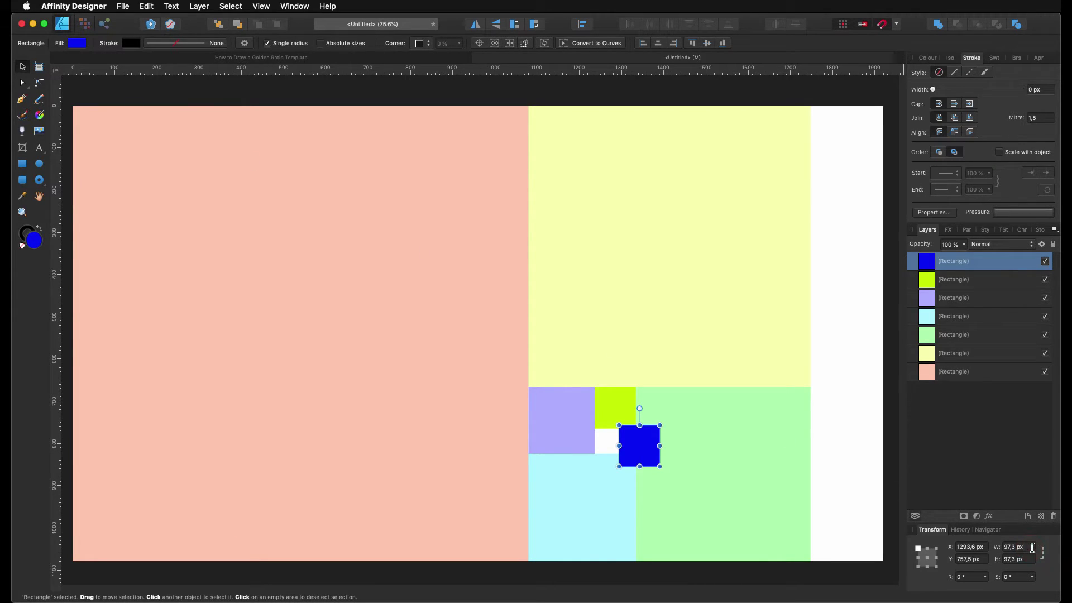
{"action": "type", "text": "/1"}
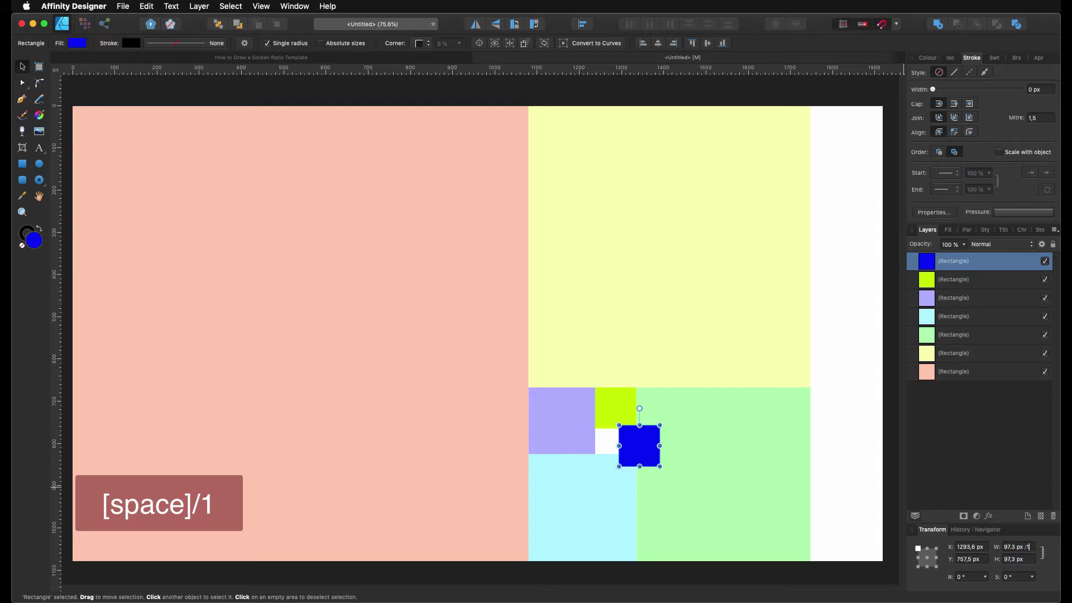
{"action": "type", "text": ".618"}
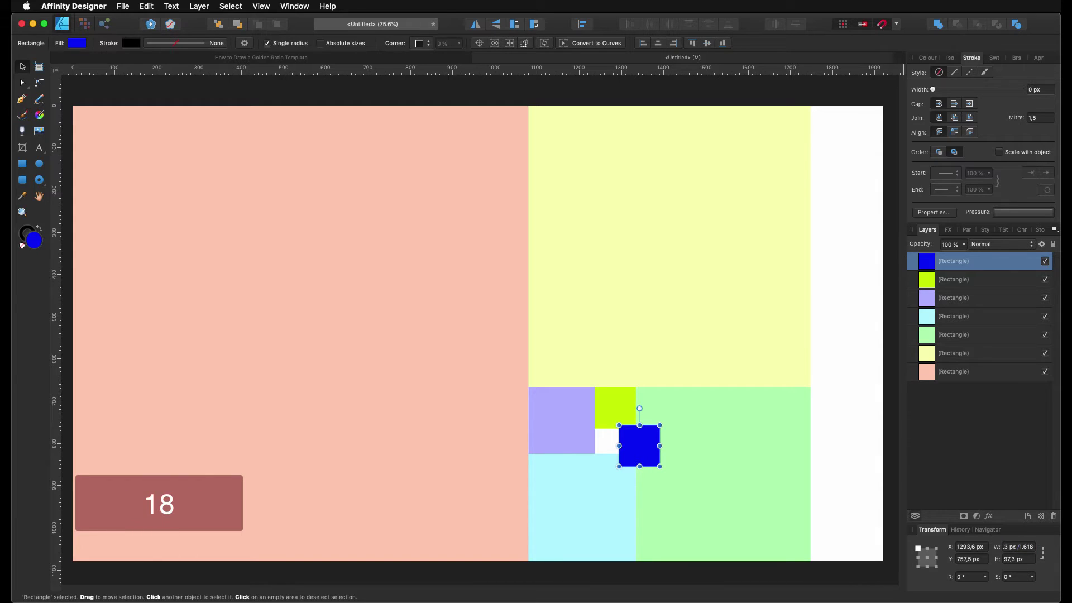
{"action": "type", "text": "0339"}
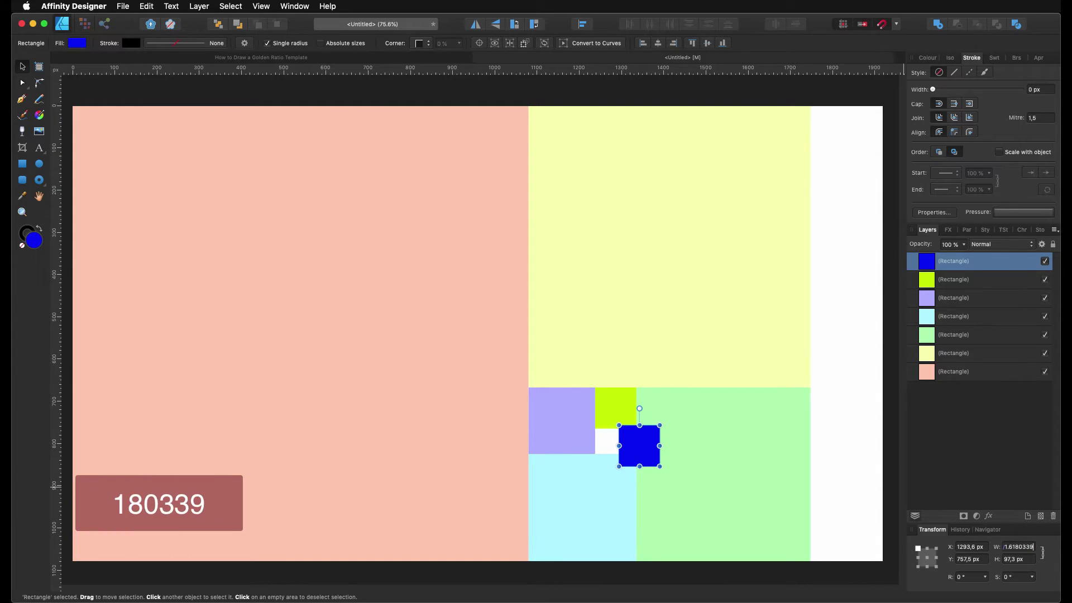
{"action": "key", "text": "Return"}
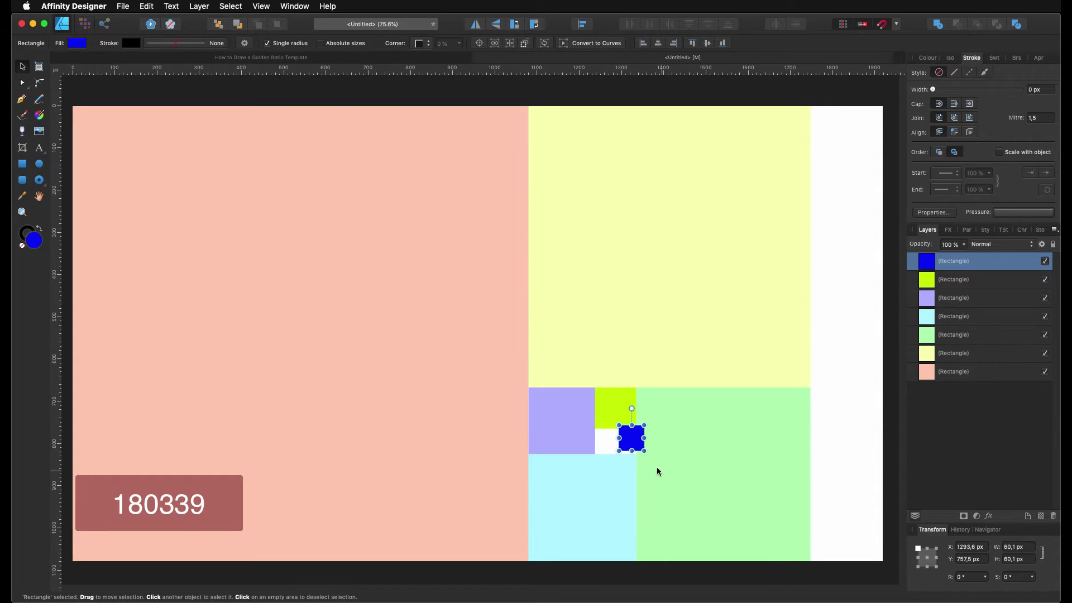
{"action": "scroll", "coordinate": [635, 452], "scroll_direction": "up", "scroll_amount": 5}
Step: Snap the blue square under the lime one and shrink the new copy to 37.1 px (÷ 1.6180339)
{"action": "left_click_drag", "start_coordinate": [624, 407], "coordinate": [550, 416]}
{"action": "left_click", "coordinate": [1027, 547]}
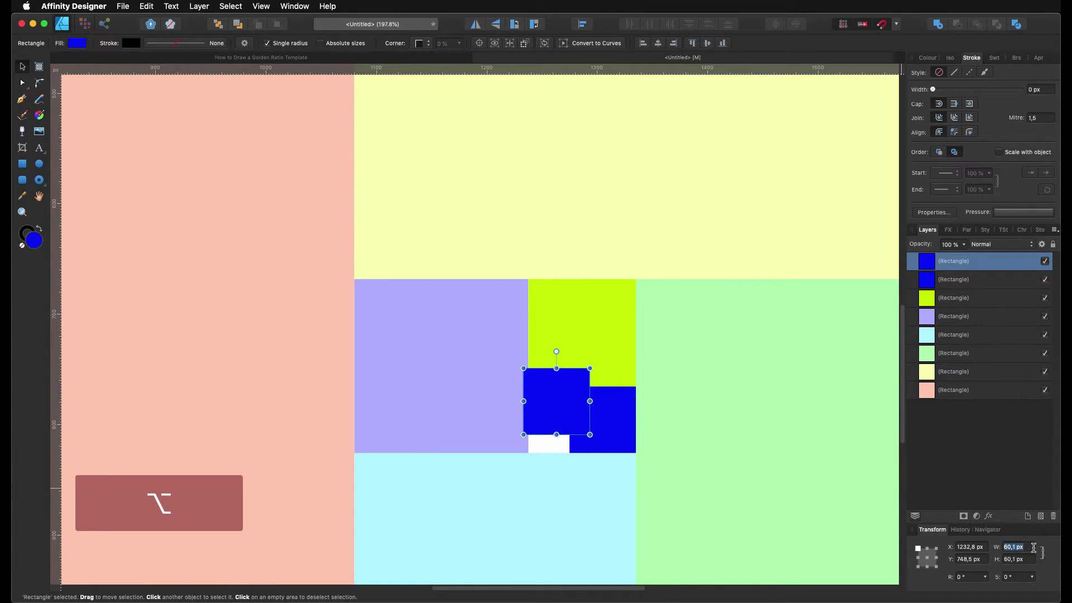
{"action": "type", "text": "/1.618"}
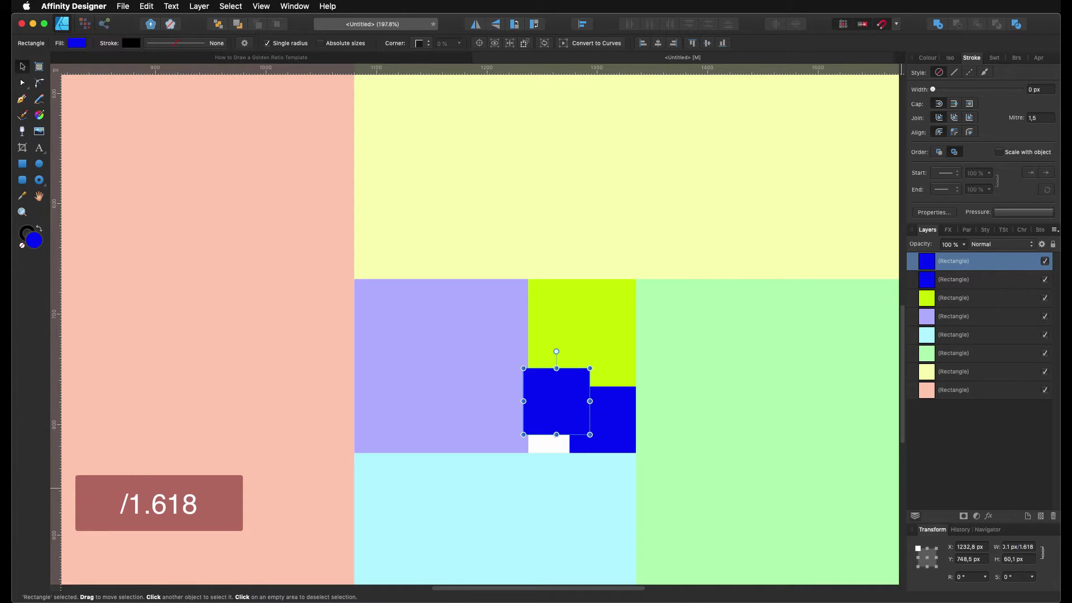
{"action": "type", "text": "0339"}
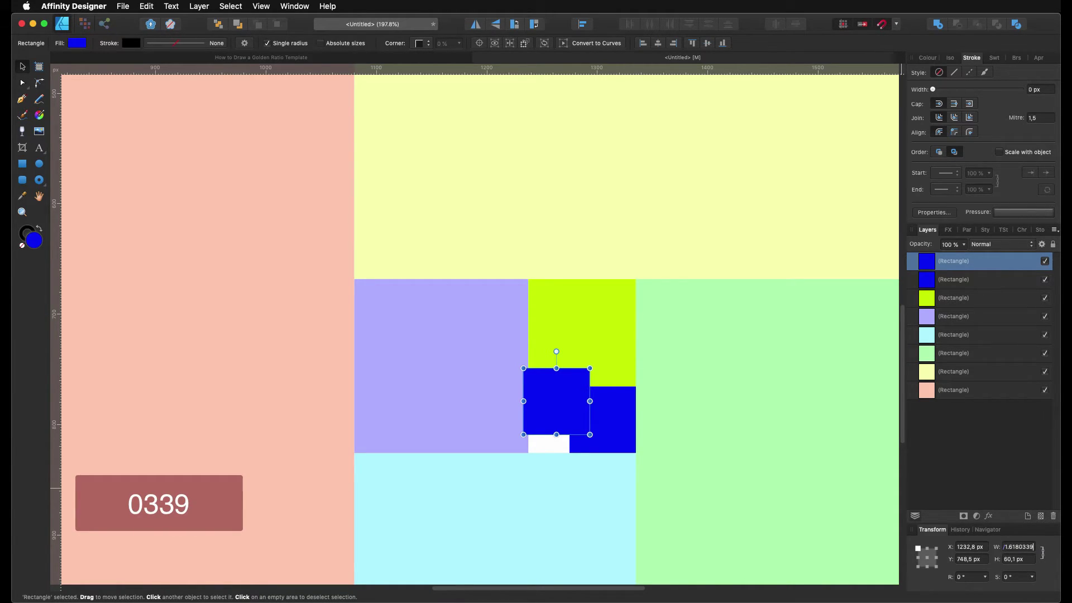
{"action": "key", "text": "Return"}
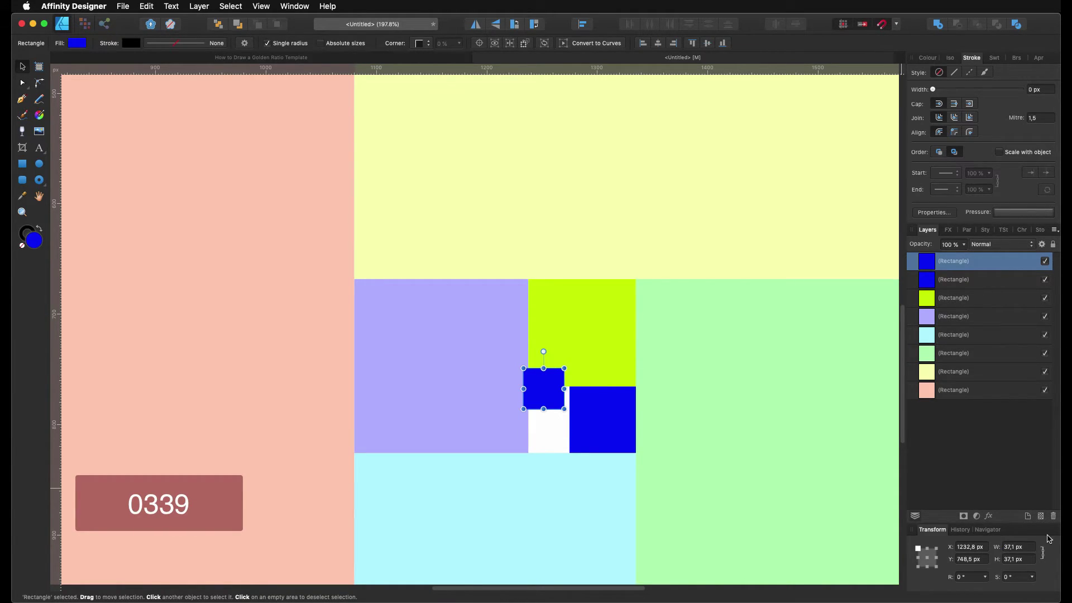
Step: Colour the small square green (hue 120) and place it left of the blue square
{"action": "left_click", "coordinate": [77, 43]}
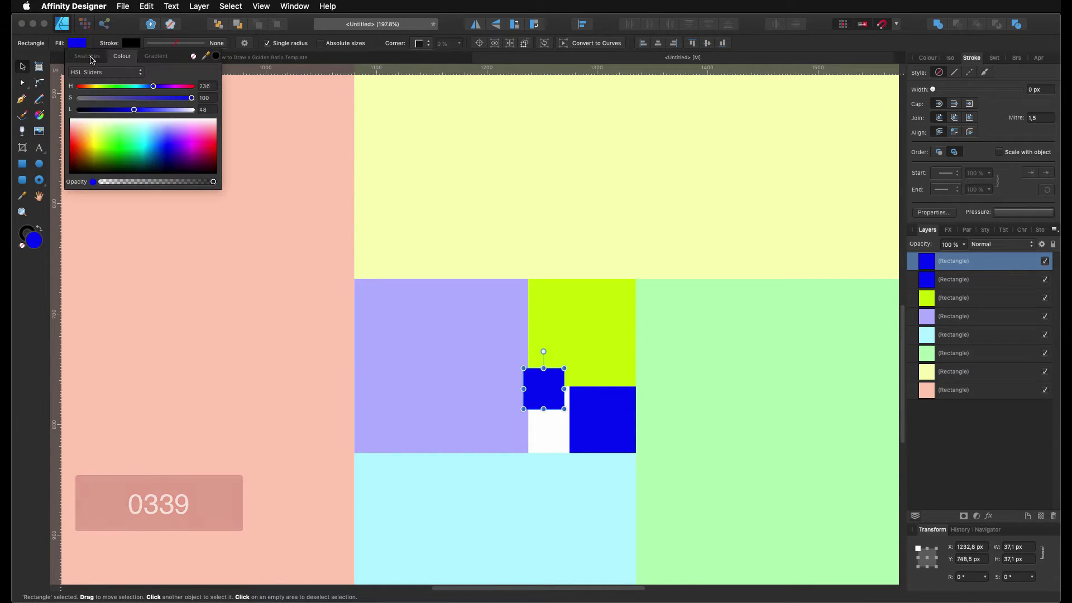
{"action": "left_click_drag", "start_coordinate": [153, 86], "coordinate": [117, 86]}
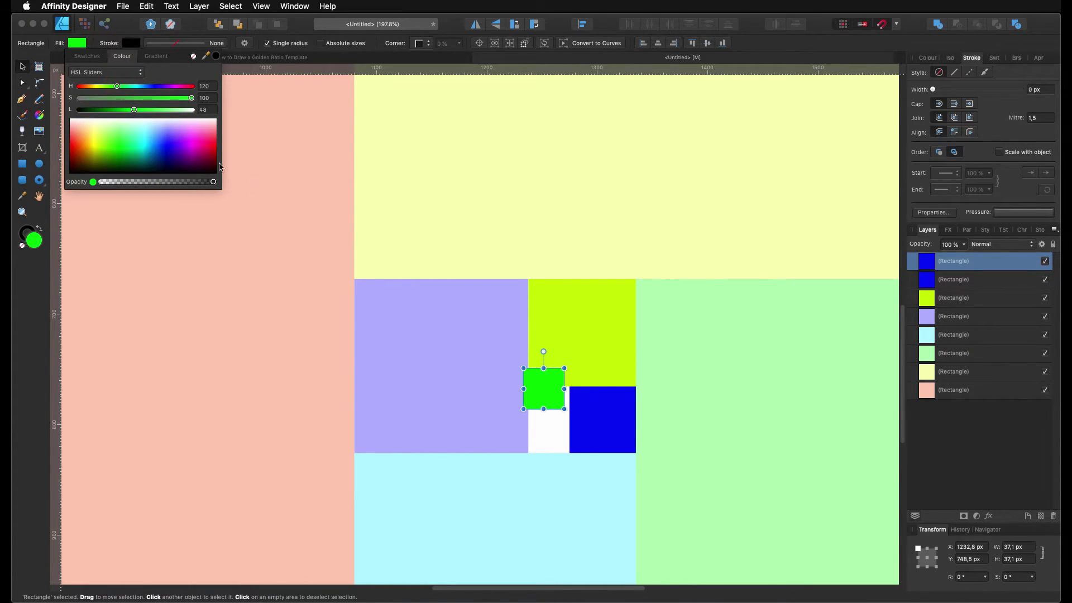
{"action": "left_click", "coordinate": [547, 393]}
{"action": "left_click_drag", "start_coordinate": [547, 393], "coordinate": [554, 433]}
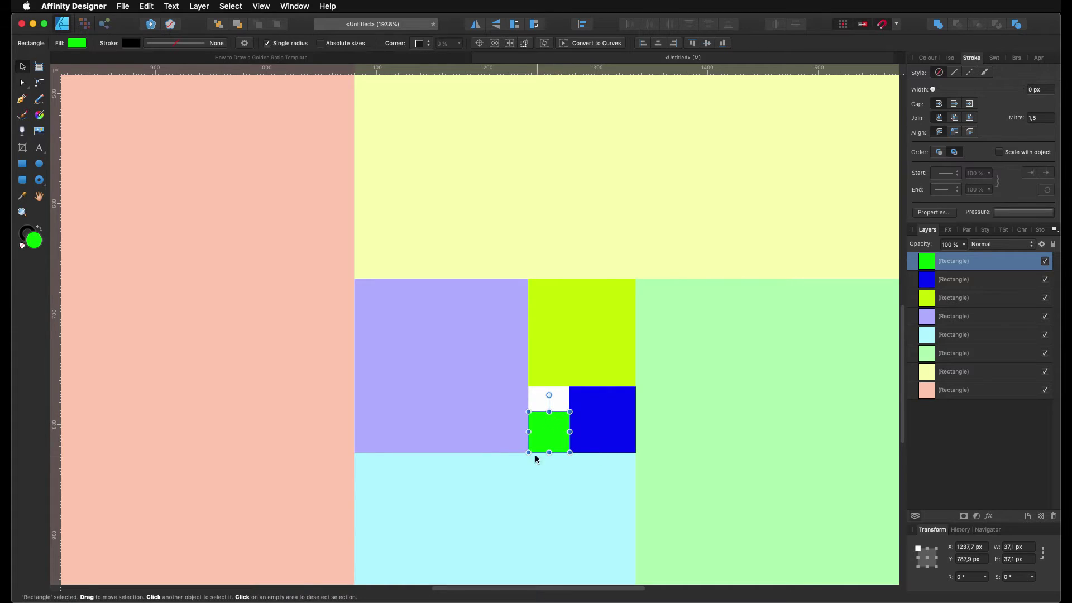
{"action": "scroll", "coordinate": [486, 385], "scroll_direction": "down", "scroll_amount": 10}
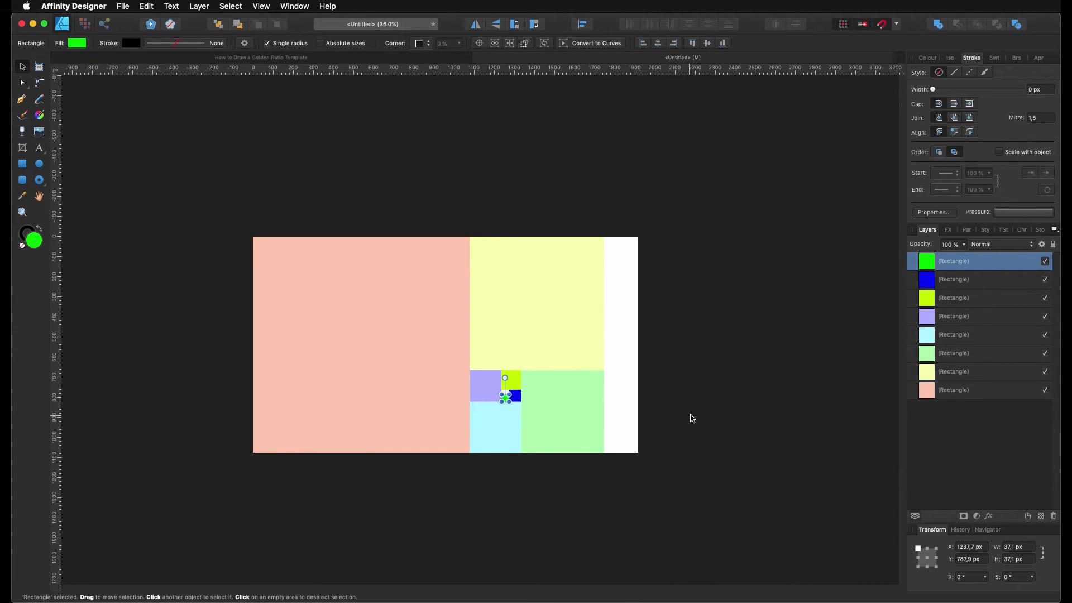
{"action": "left_click", "coordinate": [690, 419]}
Step: Zoom around to check the layout and reselect the small green square
{"action": "scroll", "coordinate": [491, 404], "scroll_direction": "up", "scroll_amount": 10}
{"action": "scroll", "coordinate": [494, 404], "scroll_direction": "down", "scroll_amount": 7}
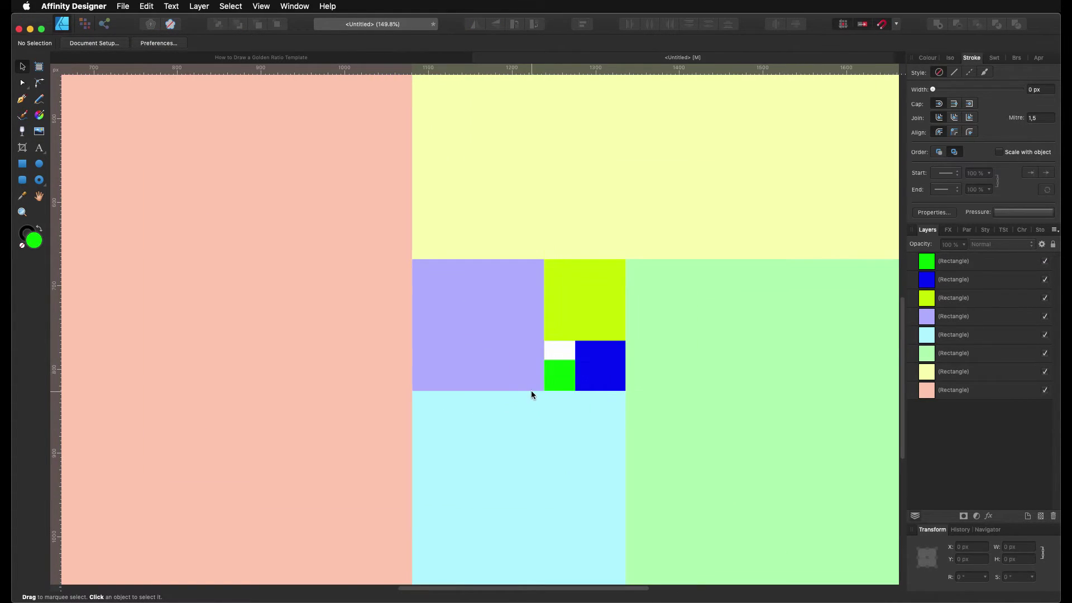
{"action": "scroll", "coordinate": [535, 394], "scroll_direction": "down", "scroll_amount": 3}
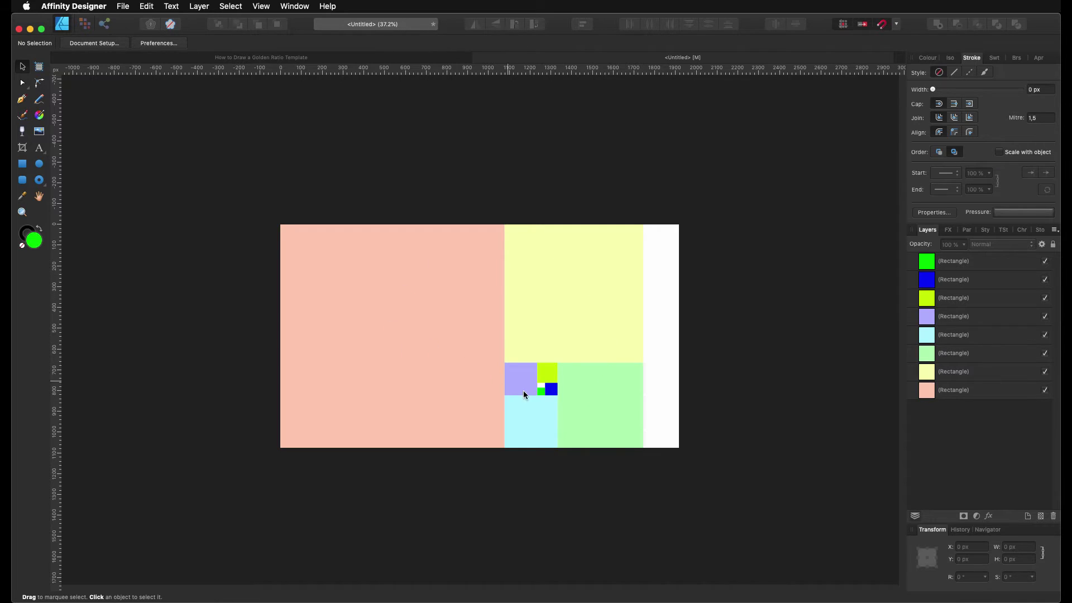
{"action": "scroll", "coordinate": [534, 396], "scroll_direction": "up", "scroll_amount": 12}
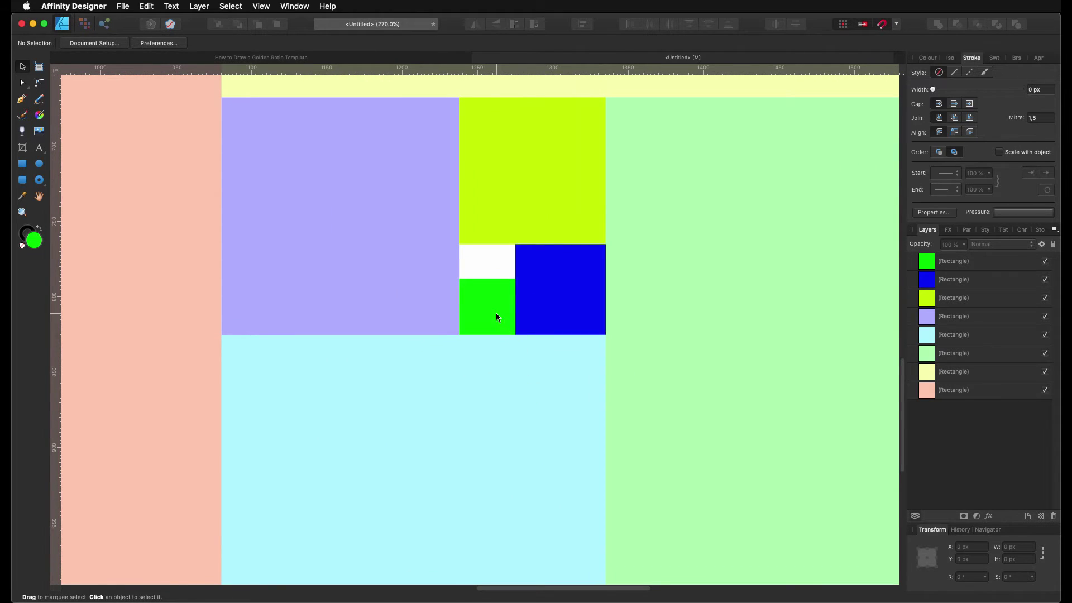
{"action": "left_click", "coordinate": [495, 317]}
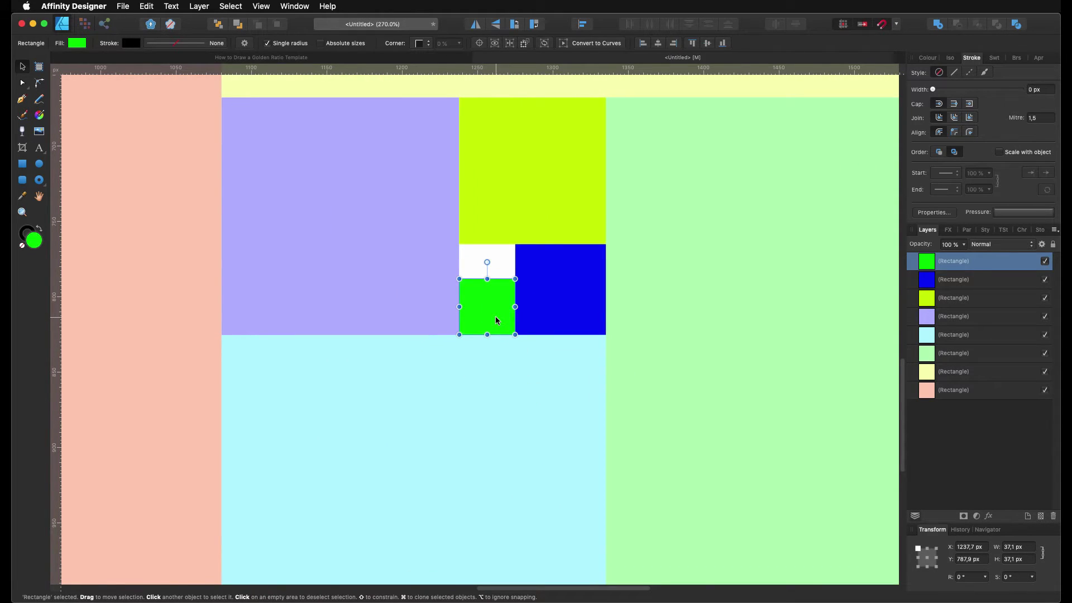
Step: Draw a green 74.5 px circular donut centred on the green square's top-right corner
{"action": "left_click", "coordinate": [40, 180]}
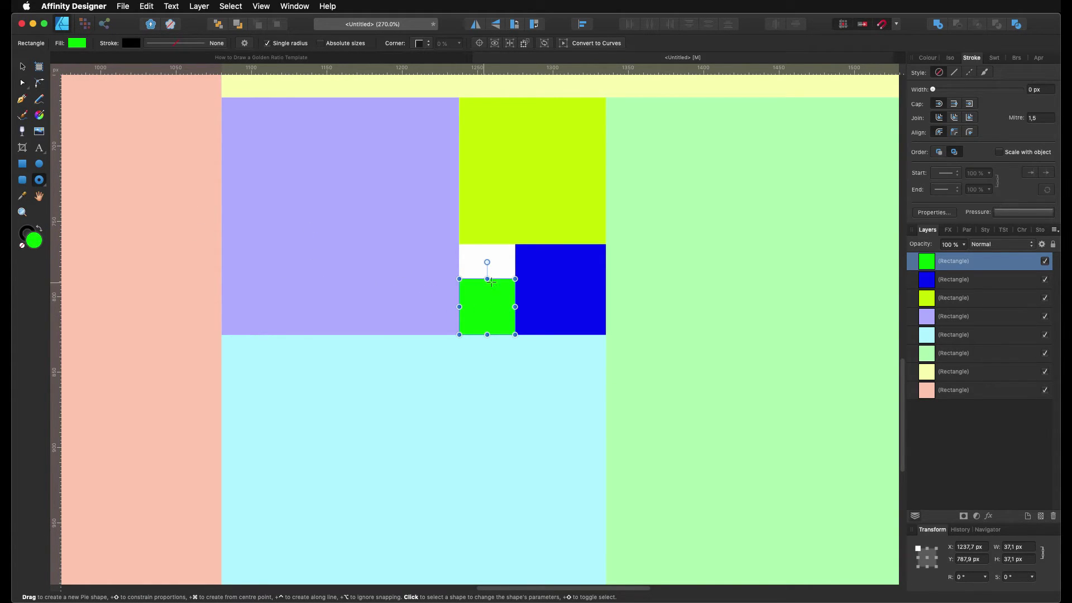
{"action": "scroll", "coordinate": [491, 282], "scroll_direction": "up", "scroll_amount": 8}
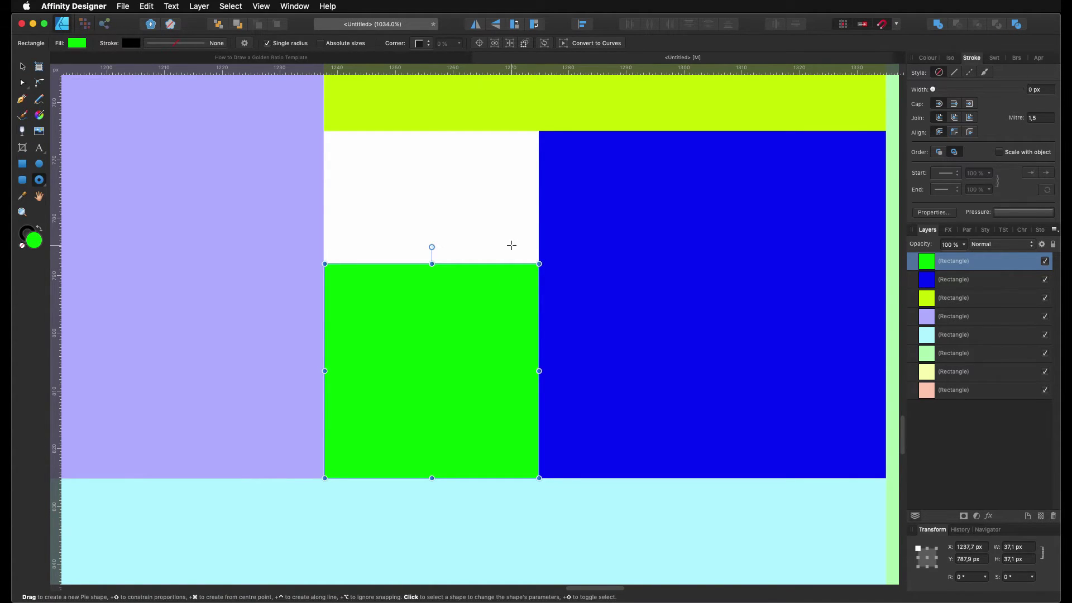
{"action": "key", "text": "Escape"}
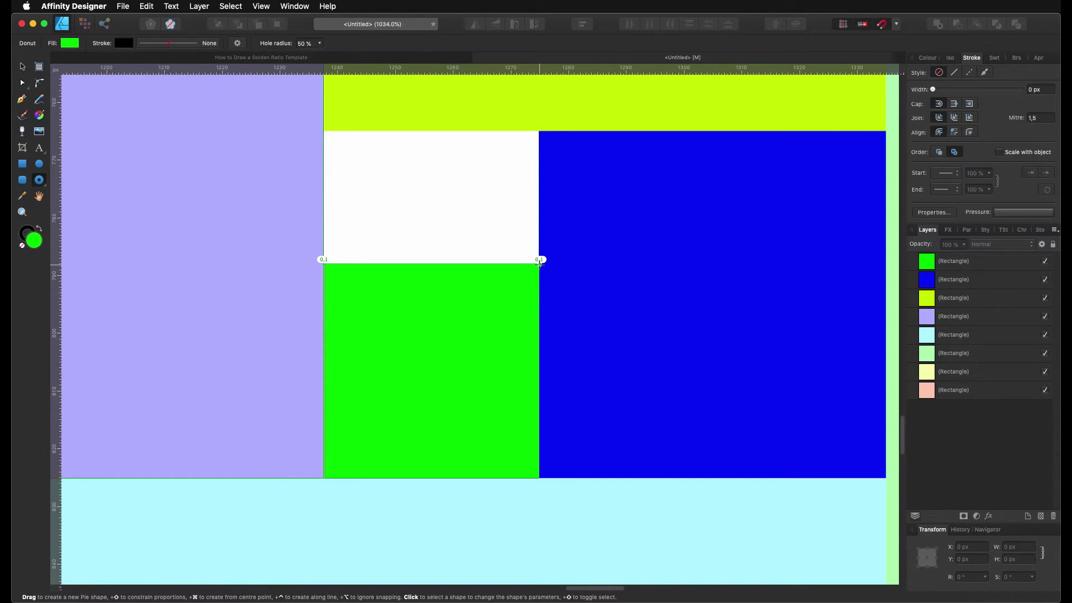
{"action": "mouse_move", "coordinate": [539, 263]}
{"action": "left_mouse_down"}
{"action": "mouse_move", "coordinate": [559, 289]}
{"action": "mouse_move", "coordinate": [504, 377]}
{"action": "mouse_move", "coordinate": [332, 486]}
{"action": "left_mouse_up"}
{"action": "left_click", "coordinate": [24, 67]}
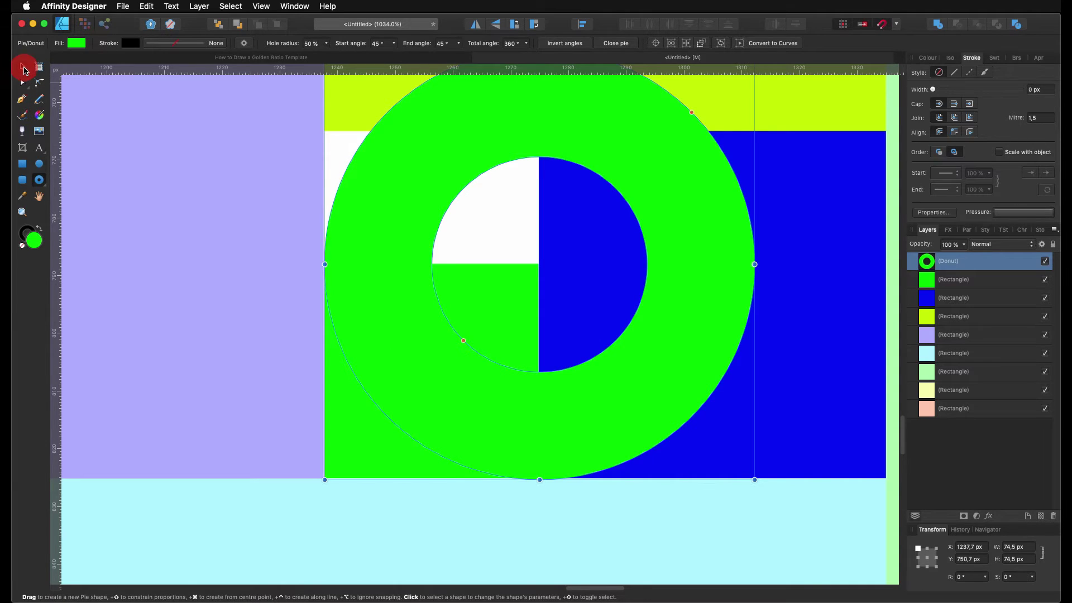
Step: Set the donut's hole to 100%, give it a 1 px solid black stroke, and trim it to a 180°–270° arc
{"action": "key", "text": "a"}
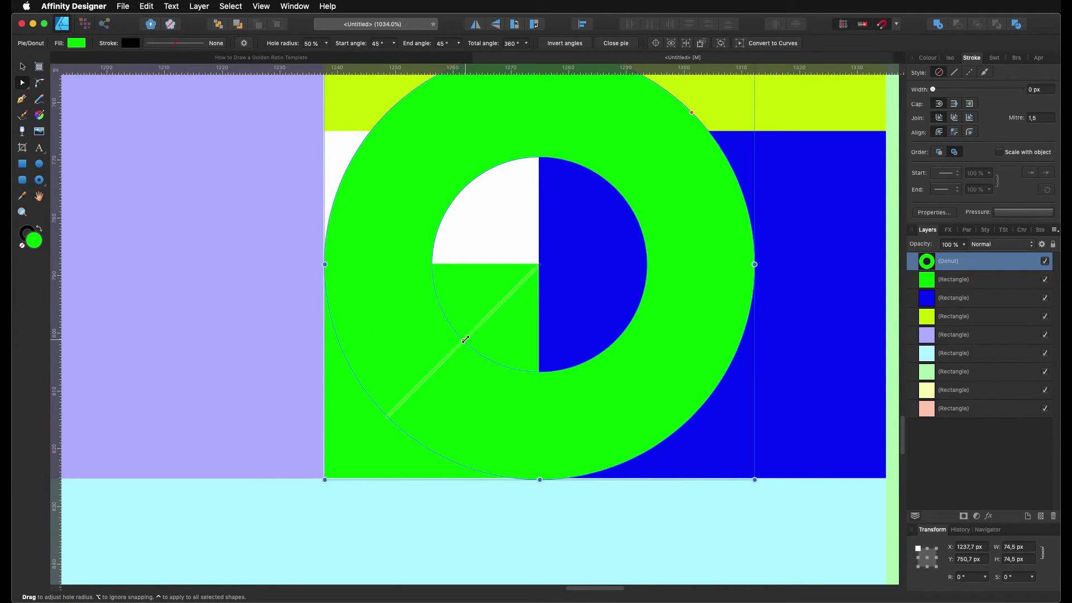
{"action": "left_click_drag", "start_coordinate": [465, 340], "coordinate": [359, 397]}
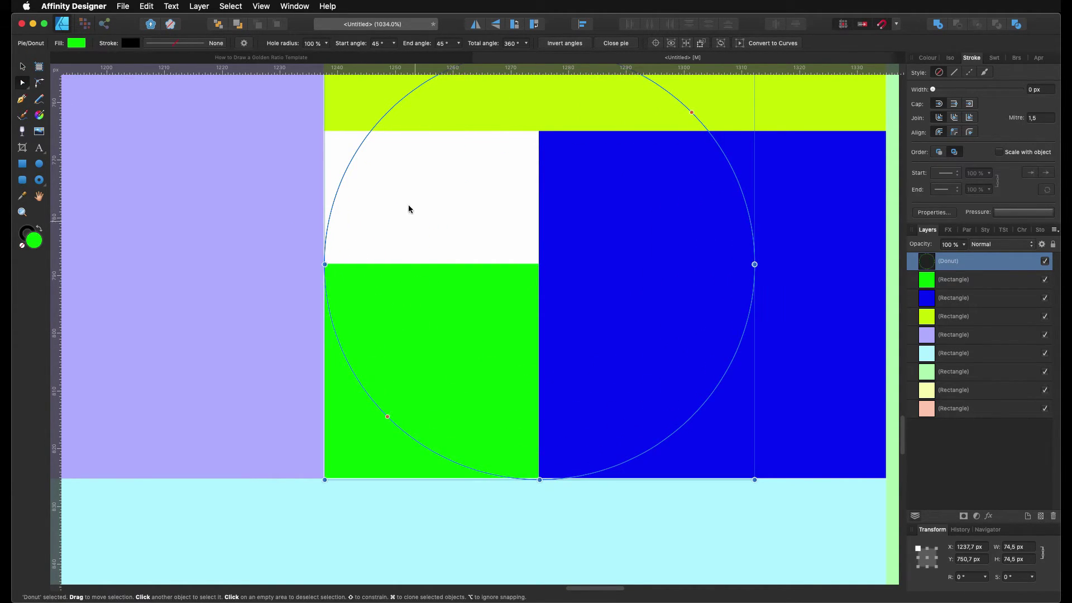
{"action": "left_click", "coordinate": [179, 43]}
{"action": "left_click", "coordinate": [164, 63]}
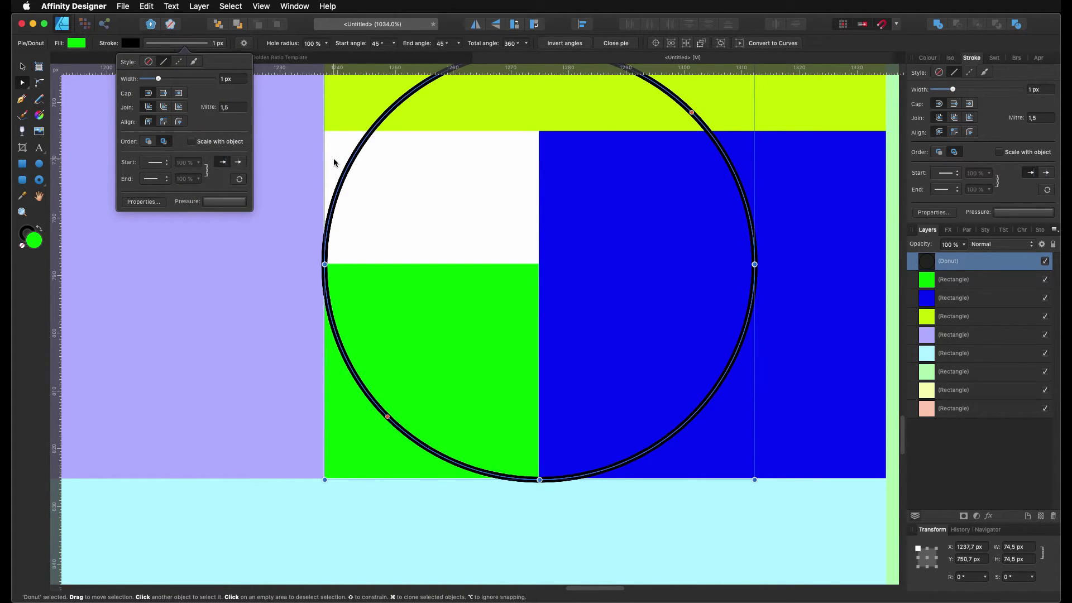
{"action": "mouse_move", "coordinate": [691, 114]}
{"action": "left_mouse_down"}
{"action": "mouse_move", "coordinate": [651, 387]}
{"action": "mouse_move", "coordinate": [471, 462]}
{"action": "mouse_move", "coordinate": [321, 319]}
{"action": "mouse_move", "coordinate": [334, 264]}
{"action": "left_mouse_up"}
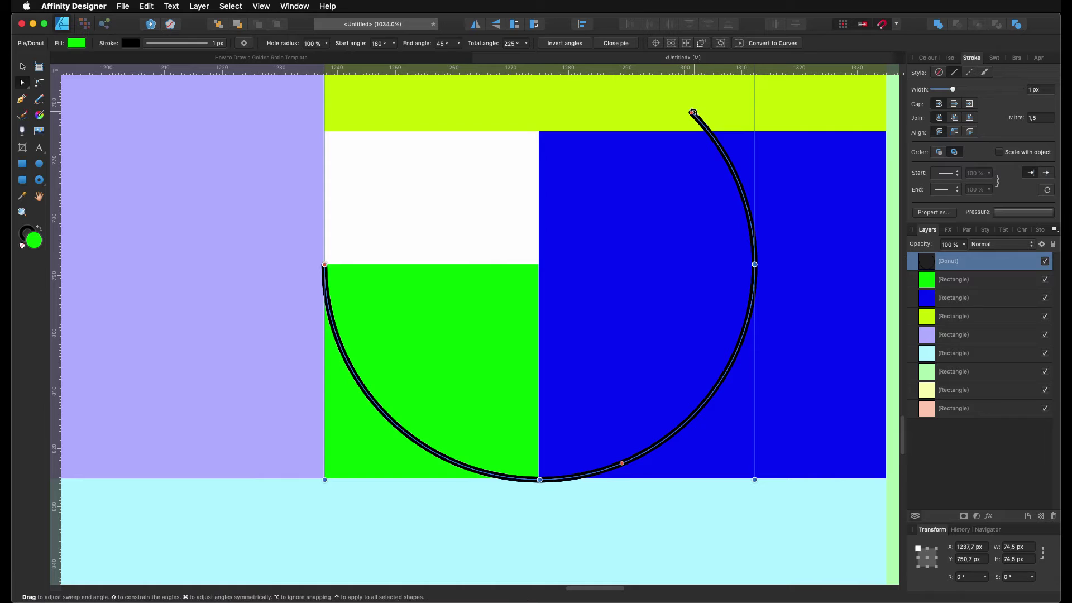
{"action": "left_click_drag", "start_coordinate": [693, 113], "coordinate": [541, 413]}
Step: Duplicate the quarter arc and scale the copy's width by *1.6180339 to 120.5 px
{"action": "key", "text": "v"}
{"action": "scroll", "coordinate": [549, 249], "scroll_direction": "down", "scroll_amount": 3}
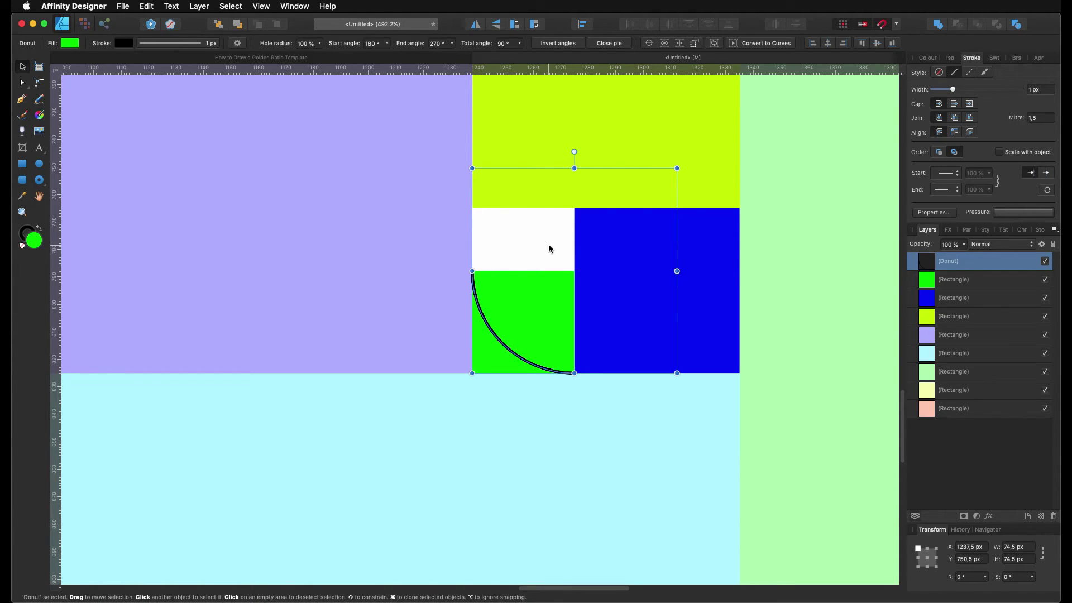
{"action": "key", "text": "super"}
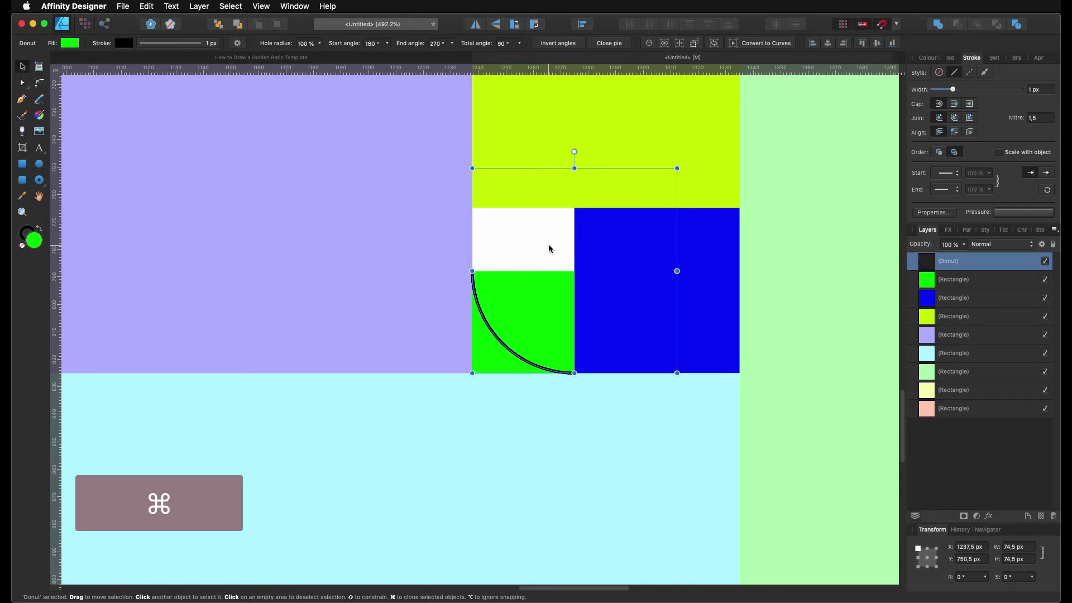
{"action": "key", "text": "super+j"}
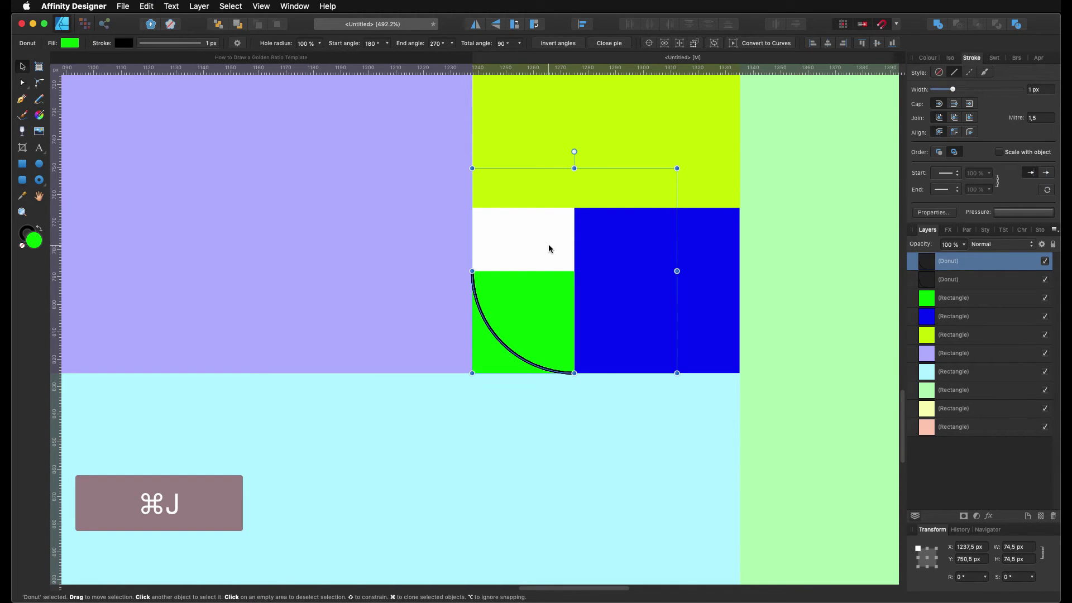
{"action": "left_click", "coordinate": [1029, 547]}
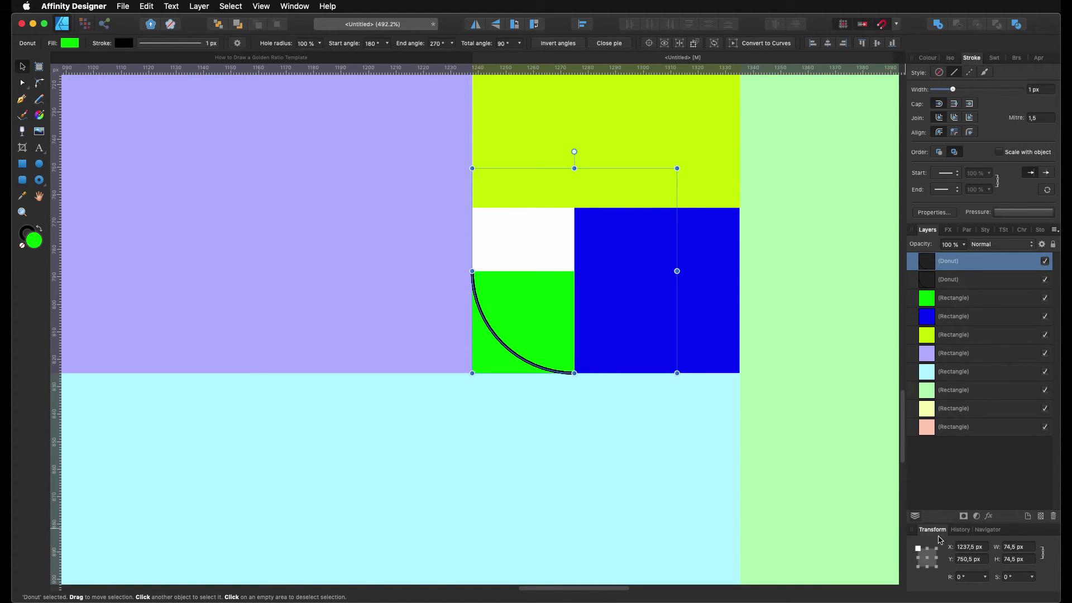
{"action": "type", "text": "*1"}
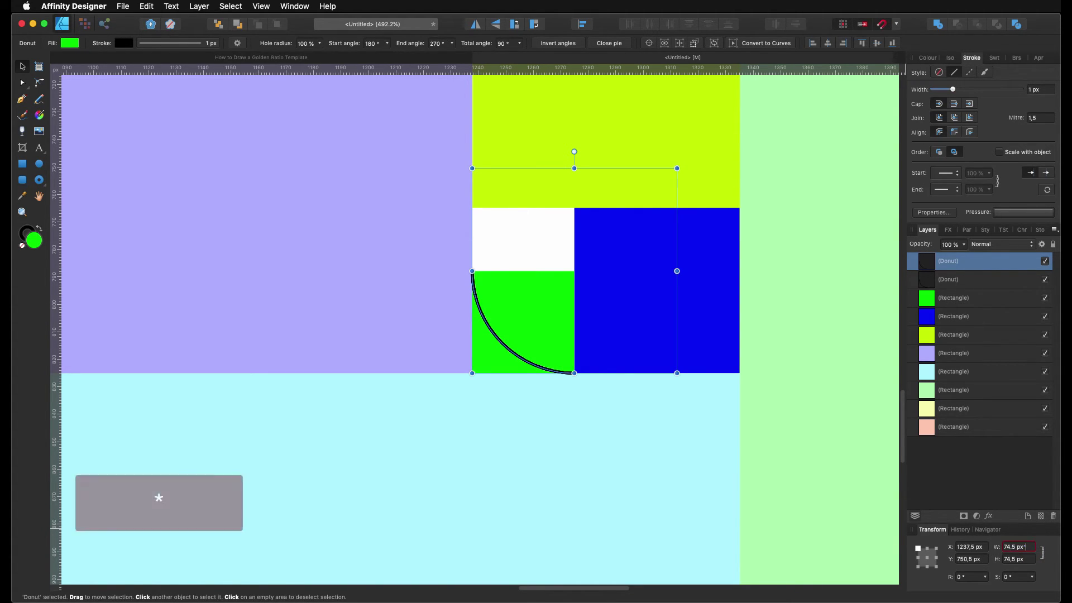
{"action": "type", "text": ".6"}
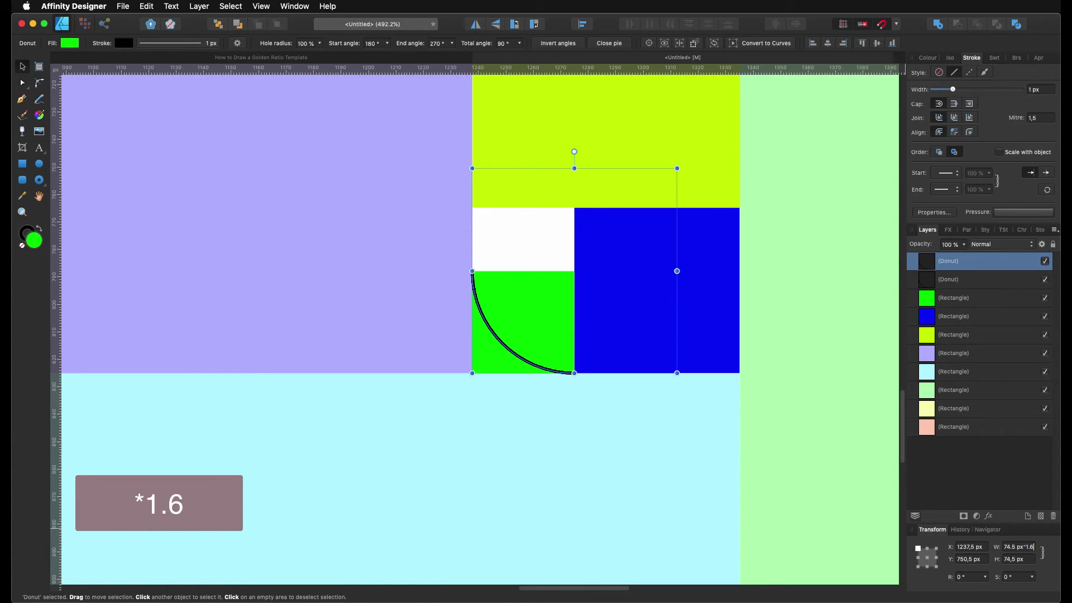
{"action": "type", "text": "180"}
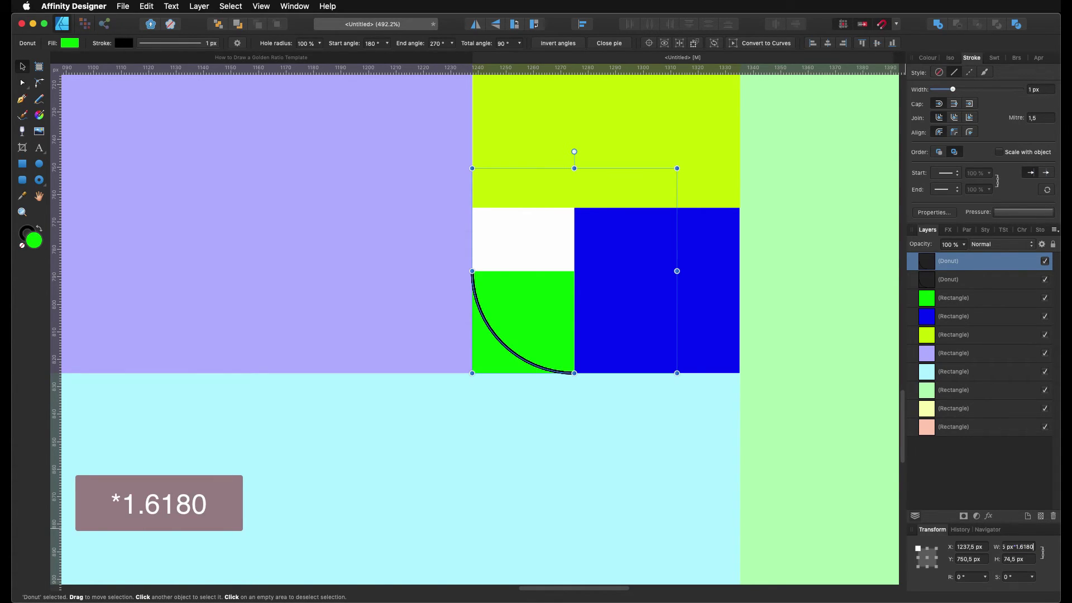
{"action": "type", "text": "339"}
{"action": "key", "text": "Return"}
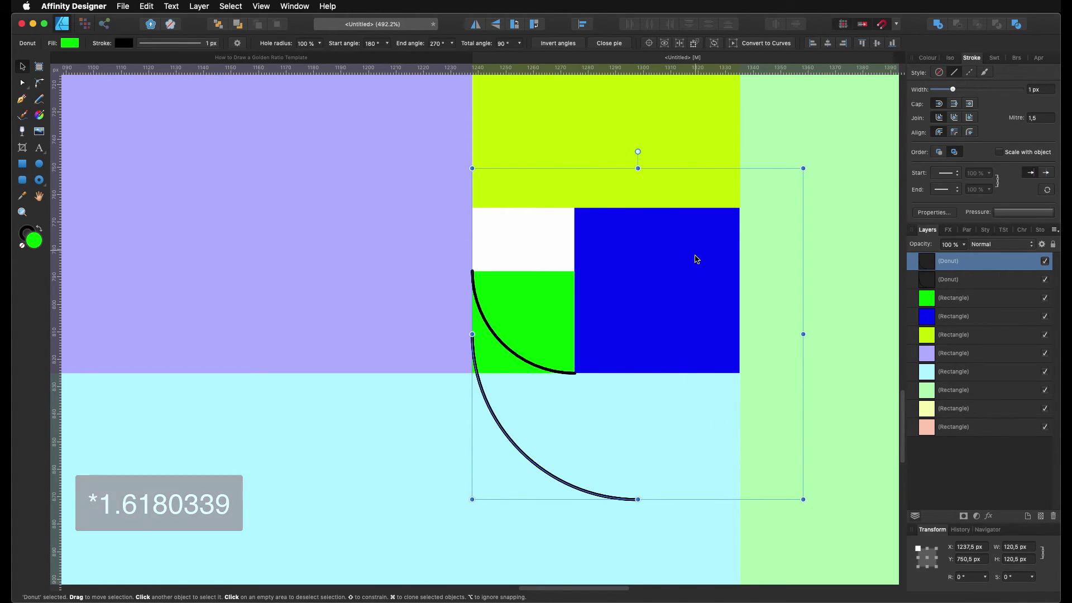
Step: Rotate the larger arc 90° and snap it into place through the blue square
{"action": "left_click_drag", "start_coordinate": [638, 151], "coordinate": [357, 308]}
{"action": "left_click_drag", "start_coordinate": [698, 492], "coordinate": [658, 361]}
{"action": "left_click_drag", "start_coordinate": [648, 364], "coordinate": [635, 365]}
Step: Repeat the duplicate-and-transform to add two larger spiral arcs
{"action": "scroll", "coordinate": [641, 355], "scroll_direction": "down", "scroll_amount": 5}
{"action": "scroll", "coordinate": [641, 355], "scroll_direction": "up", "scroll_amount": 2}
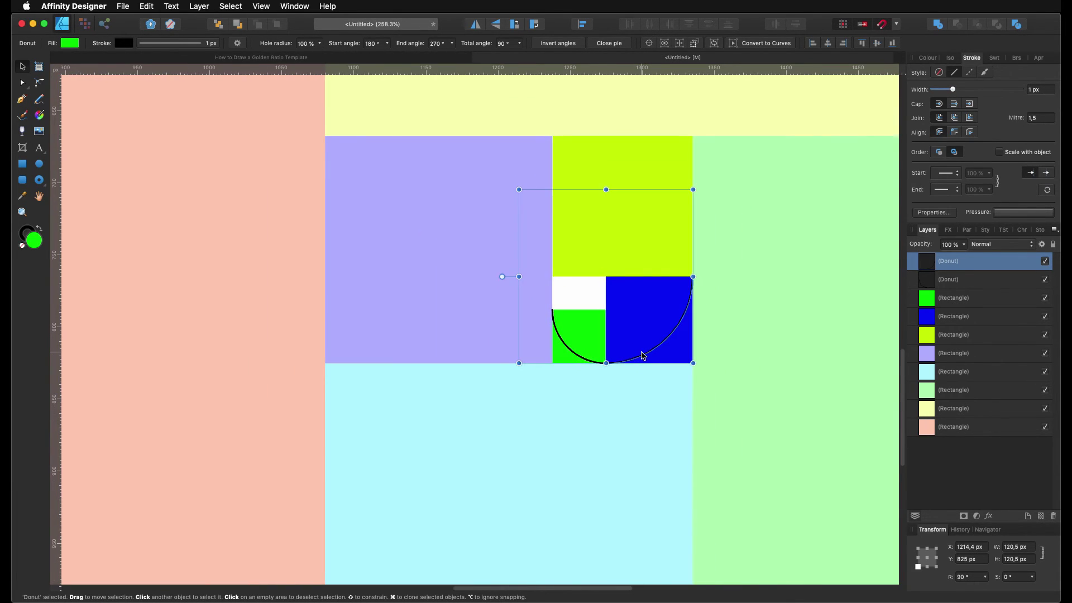
{"action": "scroll", "coordinate": [640, 355], "scroll_direction": "down", "scroll_amount": 2}
{"action": "scroll", "coordinate": [641, 355], "scroll_direction": "up", "scroll_amount": 4}
{"action": "scroll", "coordinate": [672, 289], "scroll_direction": "up", "scroll_amount": 3}
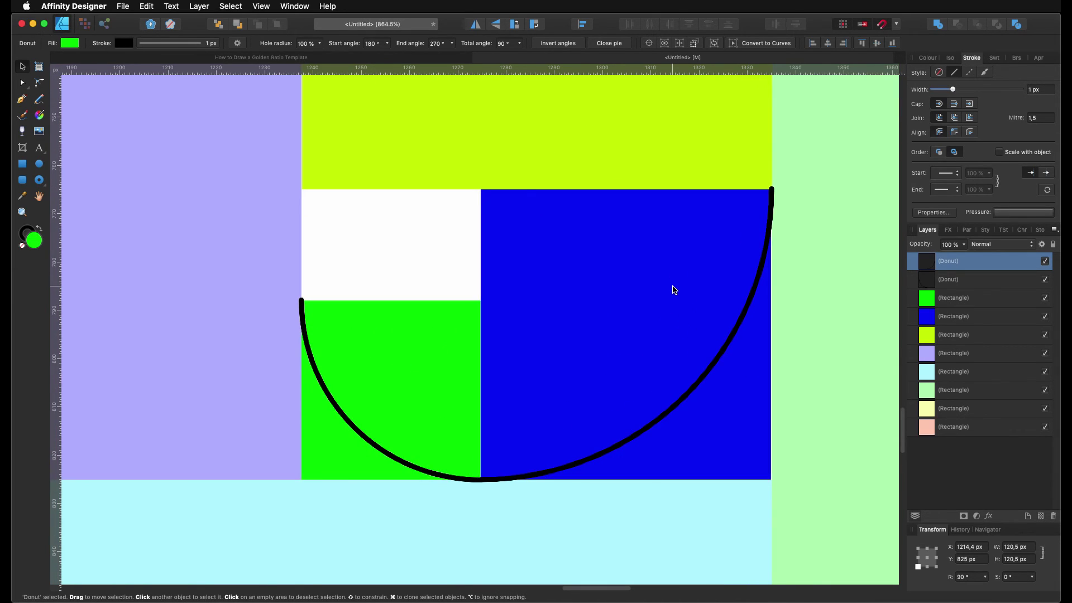
{"action": "scroll", "coordinate": [672, 290], "scroll_direction": "down", "scroll_amount": 3}
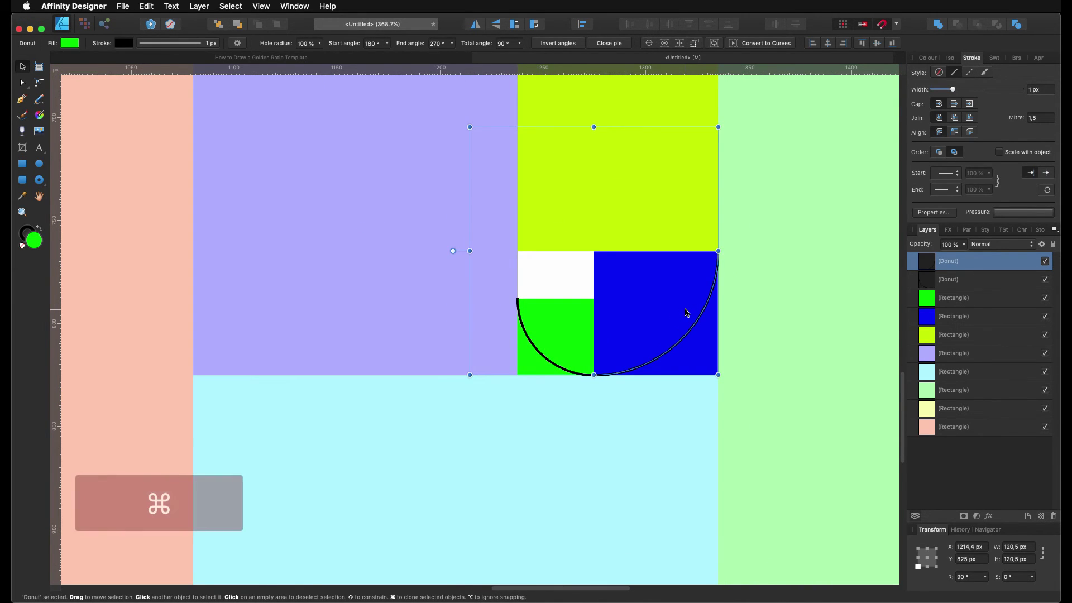
{"action": "key", "text": "super+j"}
{"action": "key", "text": "super+j"}
{"action": "key", "text": "super+j"}
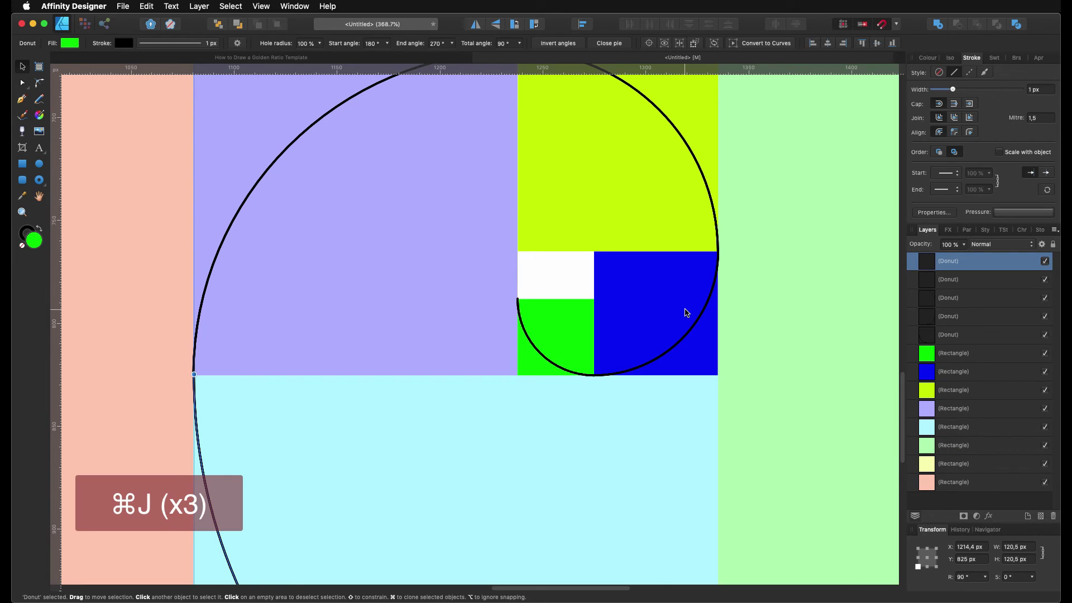
Step: Add three more growing arcs so the spiral sweeps through the large peach square
{"action": "scroll", "coordinate": [686, 314], "scroll_direction": "down", "scroll_amount": 10}
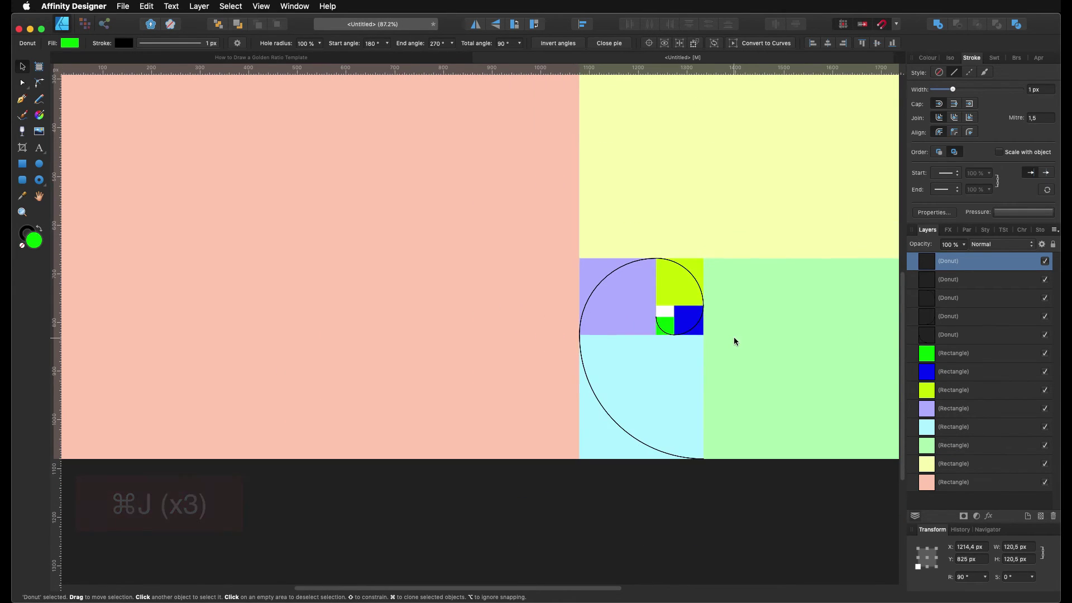
{"action": "scroll", "coordinate": [746, 339], "scroll_direction": "right", "scroll_amount": 5}
{"action": "scroll", "coordinate": [746, 340], "scroll_direction": "up", "scroll_amount": 2}
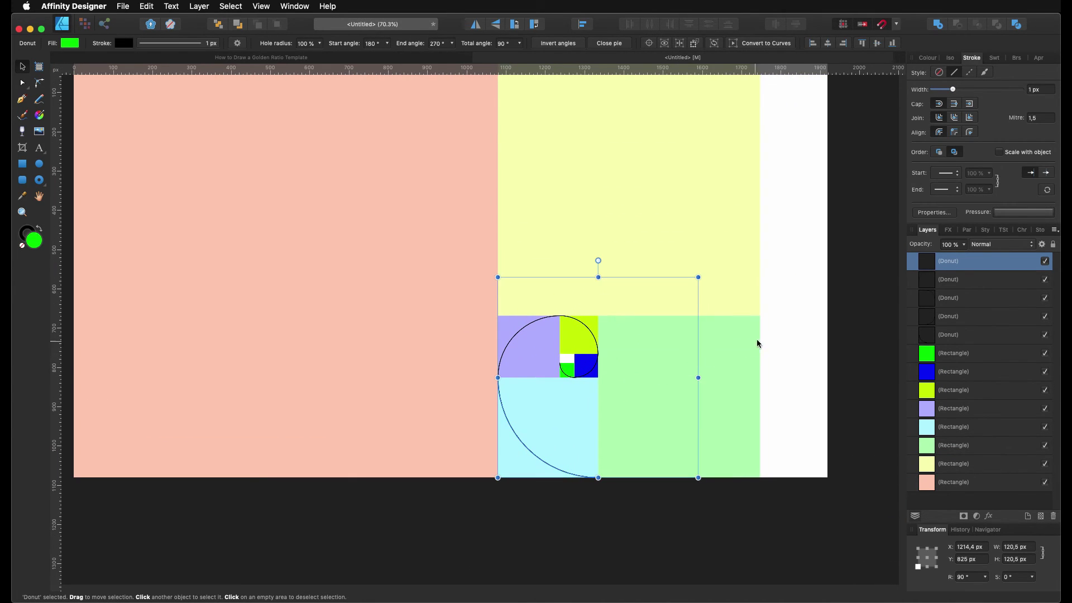
{"action": "key", "text": "super+j"}
{"action": "key", "text": "super+j"}
{"action": "key", "text": "super+j"}
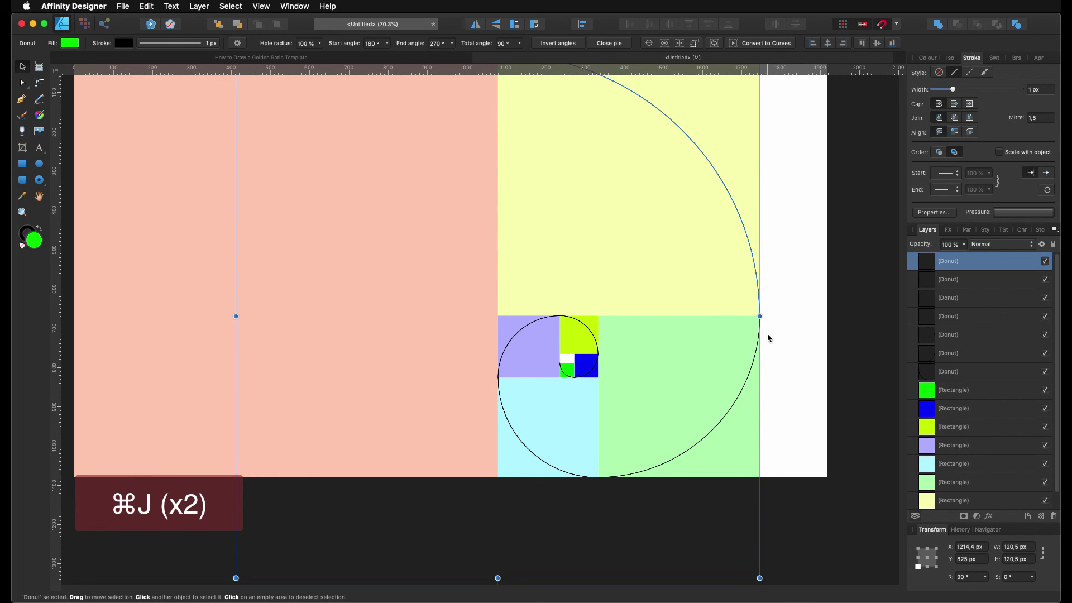
{"action": "scroll", "coordinate": [767, 337], "scroll_direction": "down", "scroll_amount": 4}
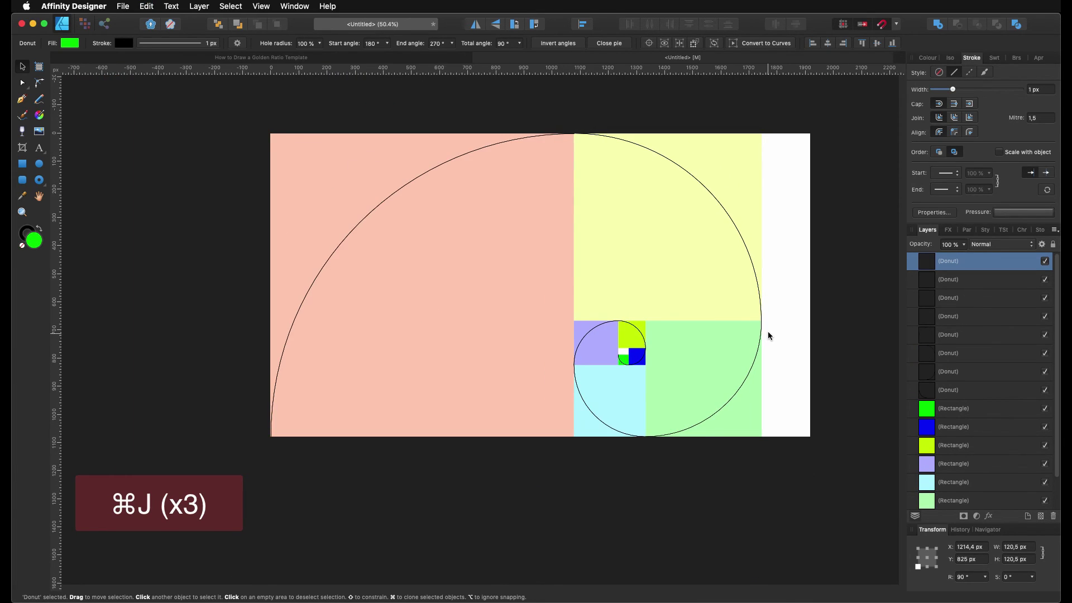
Step: Select all eight Donut arc layers and merge them into one spiral curve with Add
{"action": "left_click", "coordinate": [298, 132]}
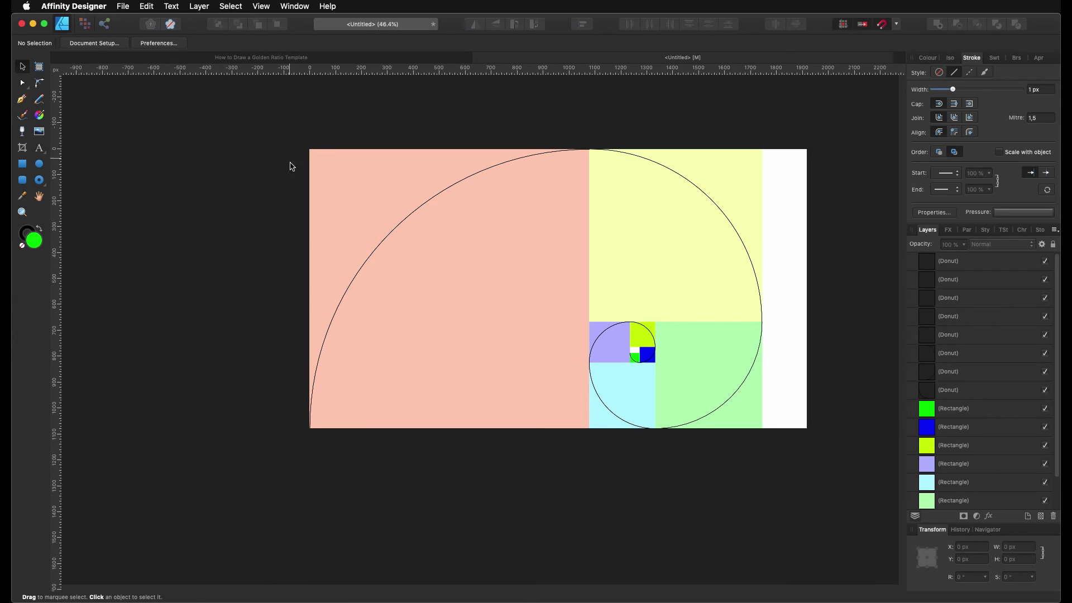
{"action": "left_click", "coordinate": [925, 393]}
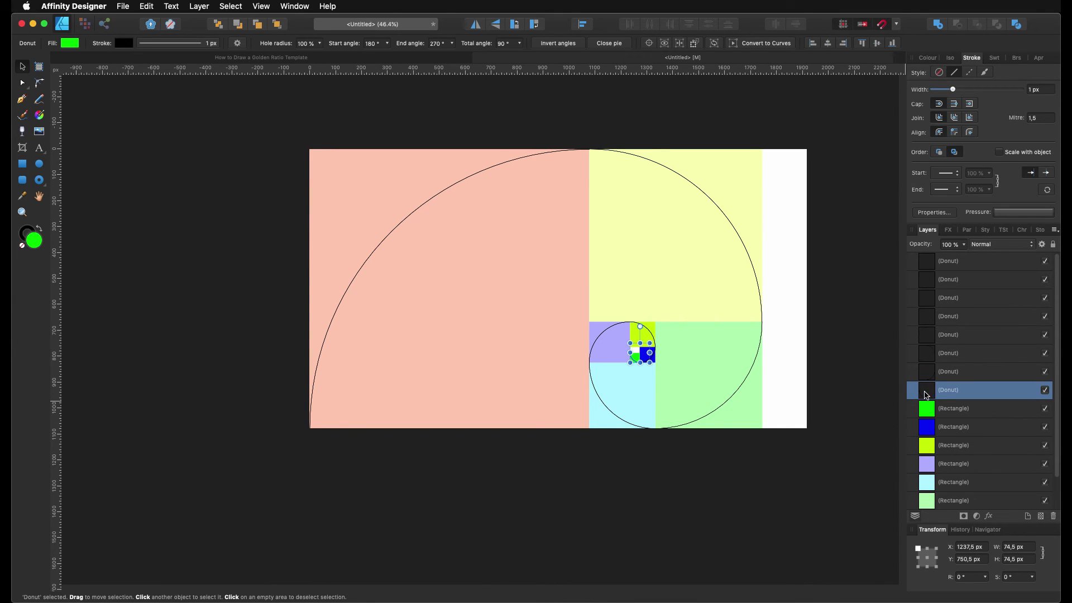
{"action": "left_click", "coordinate": [927, 265], "text": "shift"}
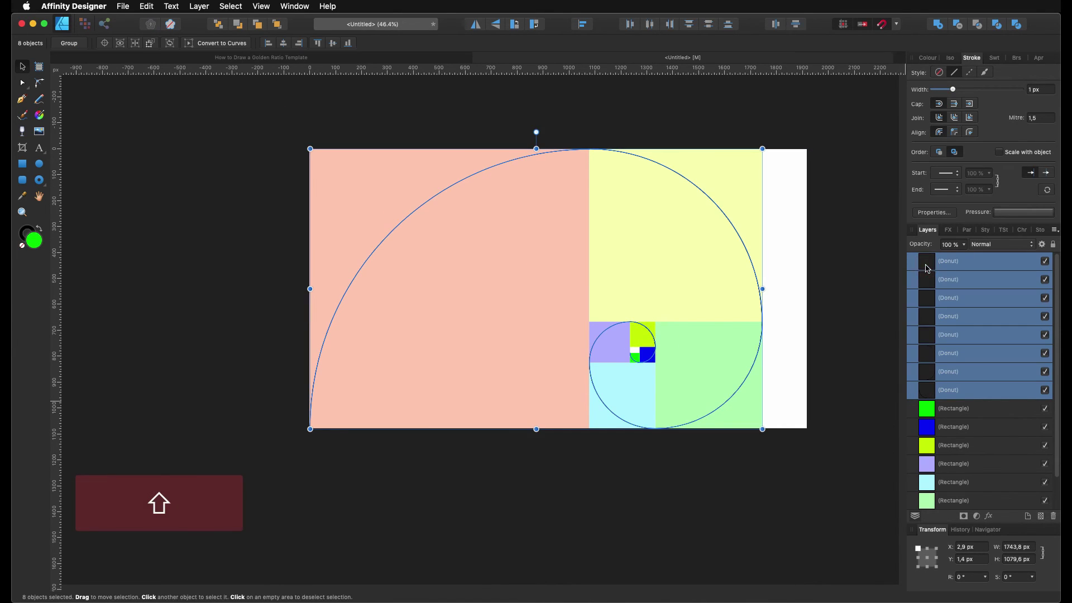
{"action": "left_click", "coordinate": [942, 25]}
Step: Group the spiral curve together with all eight coloured squares
{"action": "scroll", "coordinate": [690, 116], "scroll_direction": "up", "scroll_amount": 2}
{"action": "left_click_drag", "start_coordinate": [210, 123], "coordinate": [817, 518]}
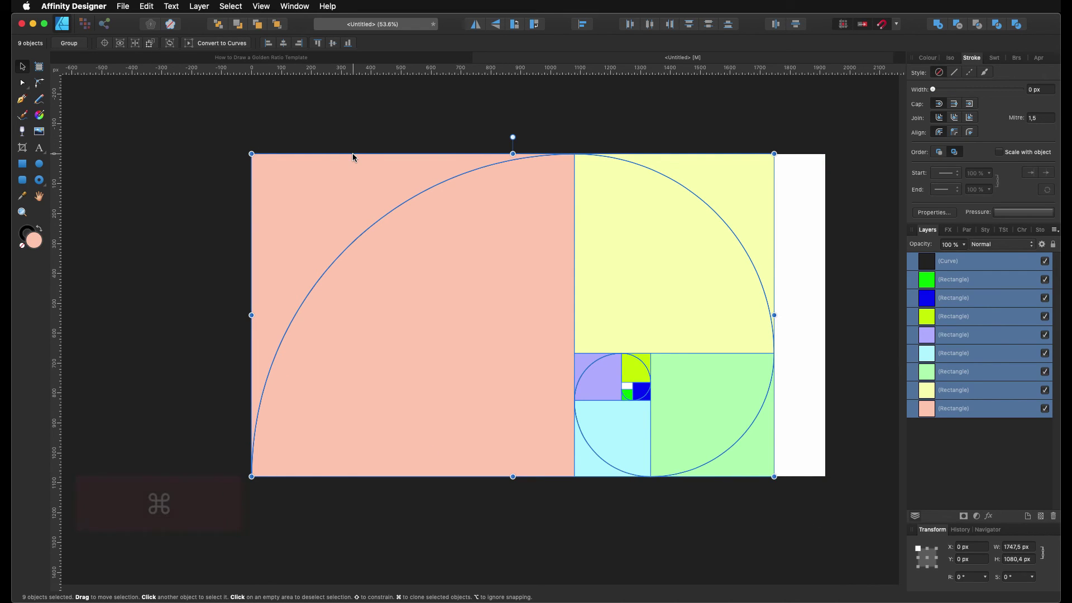
{"action": "key", "text": "super+g"}
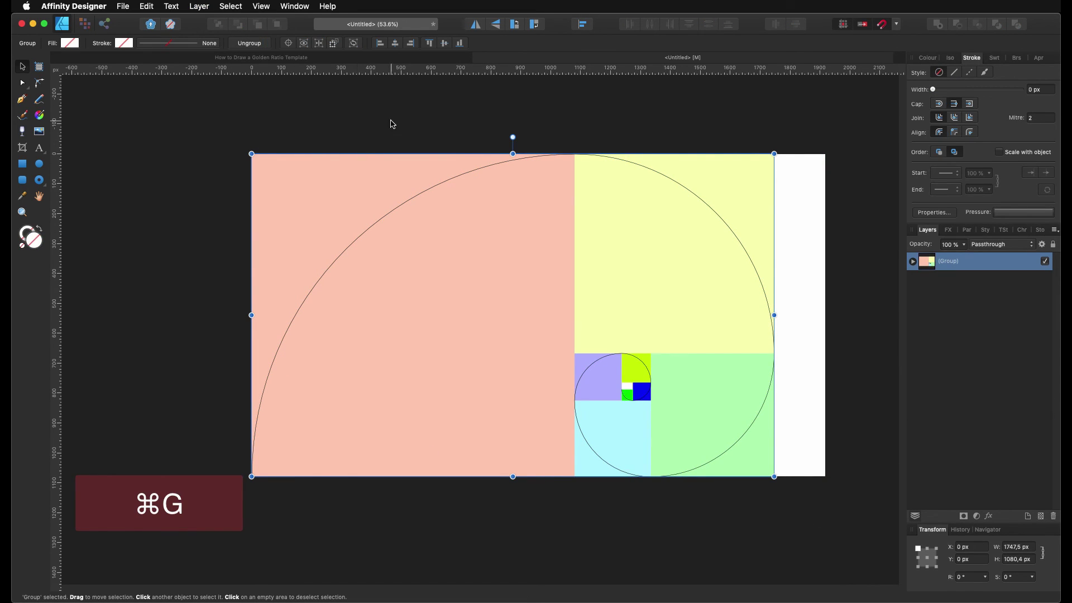
{"action": "left_click", "coordinate": [211, 138]}
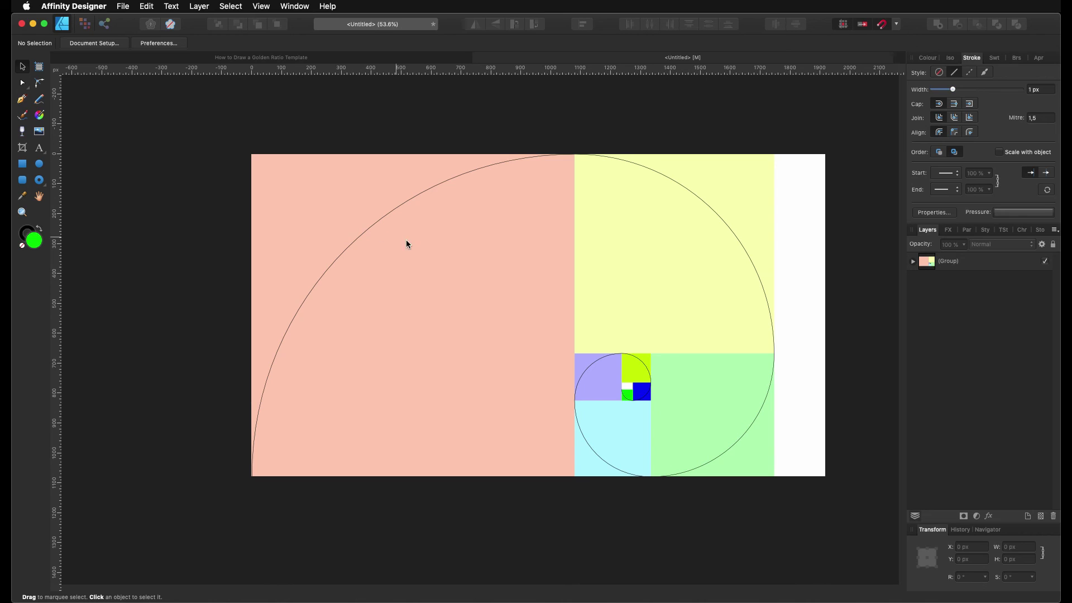
{"action": "scroll", "coordinate": [442, 253], "scroll_direction": "down", "scroll_amount": 3}
{"action": "scroll", "coordinate": [442, 252], "scroll_direction": "up", "scroll_amount": 5}
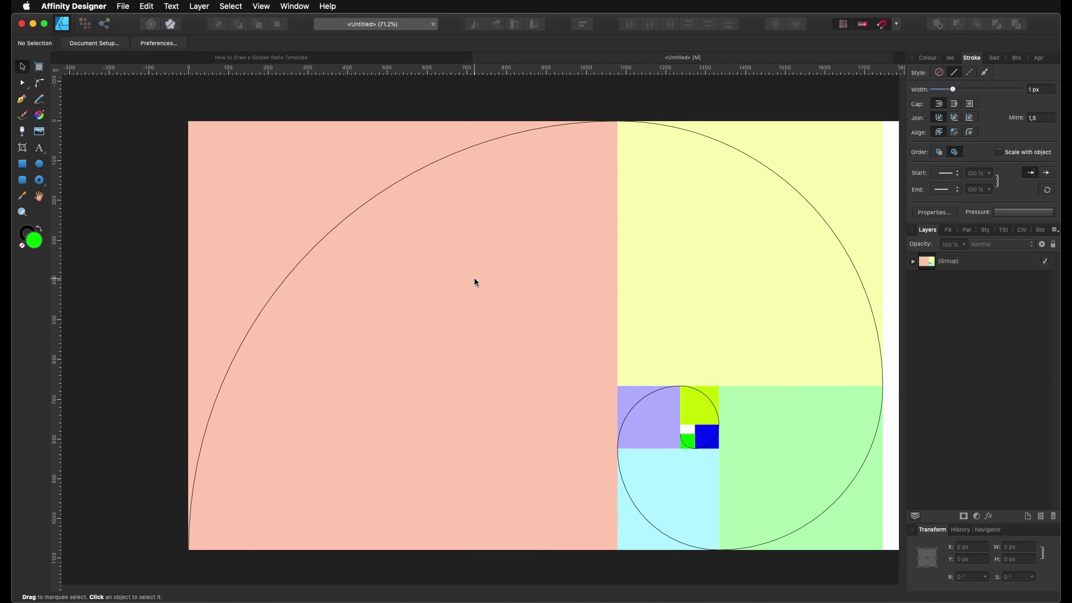
{"action": "scroll", "coordinate": [456, 206], "scroll_direction": "up", "scroll_amount": 1}
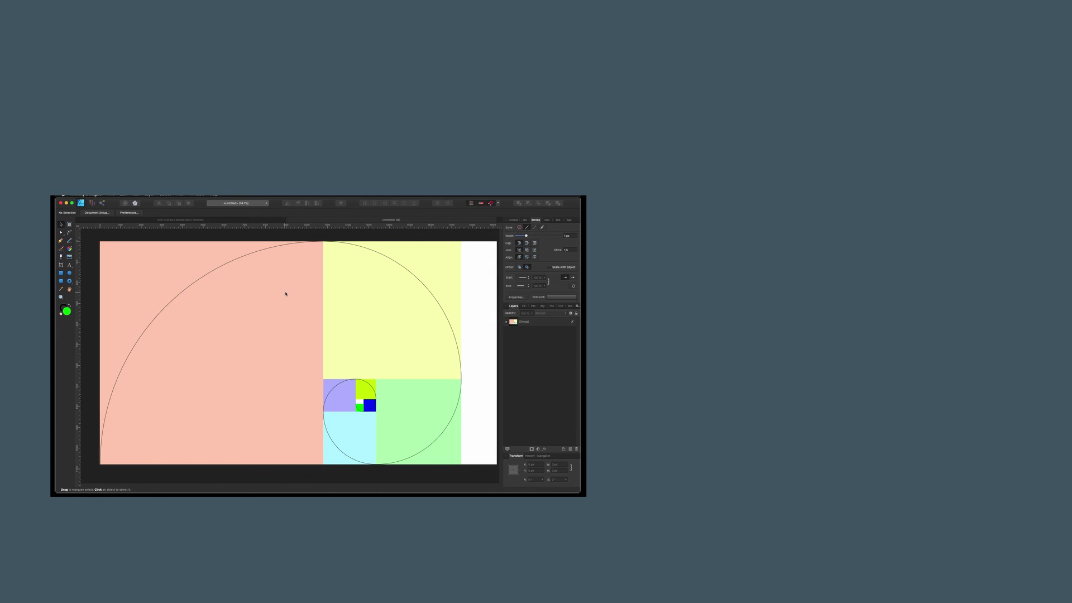